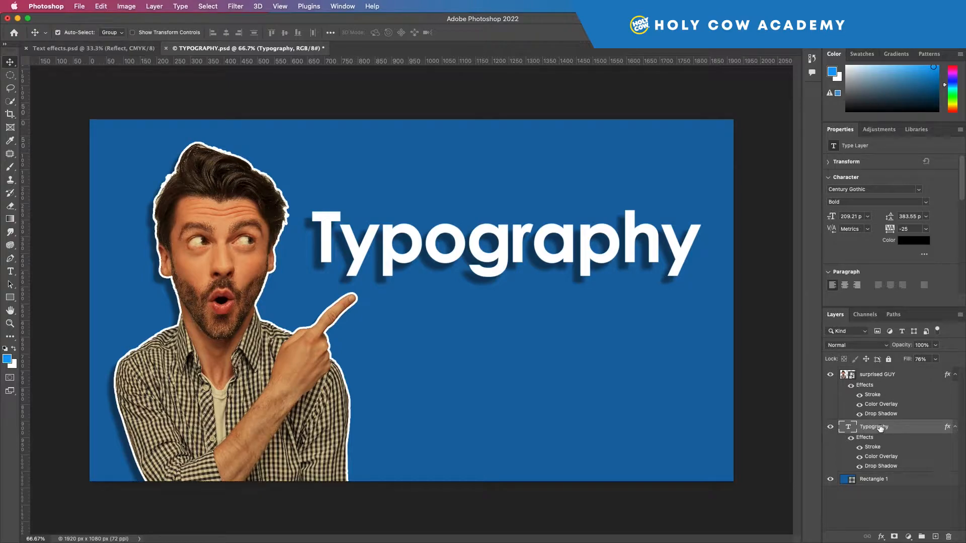
- Open the Layer Style settings of the Typography text layer and move the dialog away from the text
{"action": "double_click", "coordinate": [916, 431]}
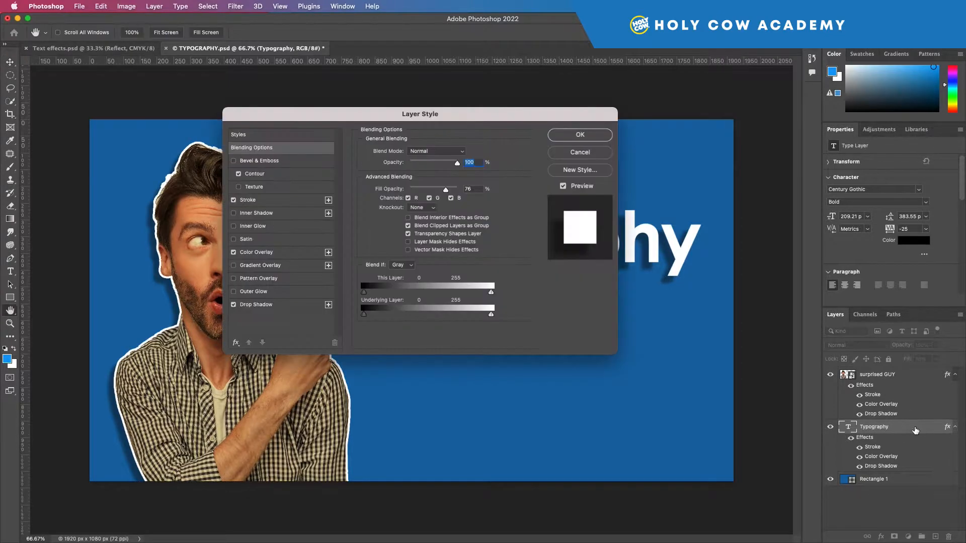
{"action": "left_click_drag", "start_coordinate": [482, 118], "coordinate": [717, 165]}
{"action": "left_click_drag", "start_coordinate": [530, 167], "coordinate": [578, 158]}
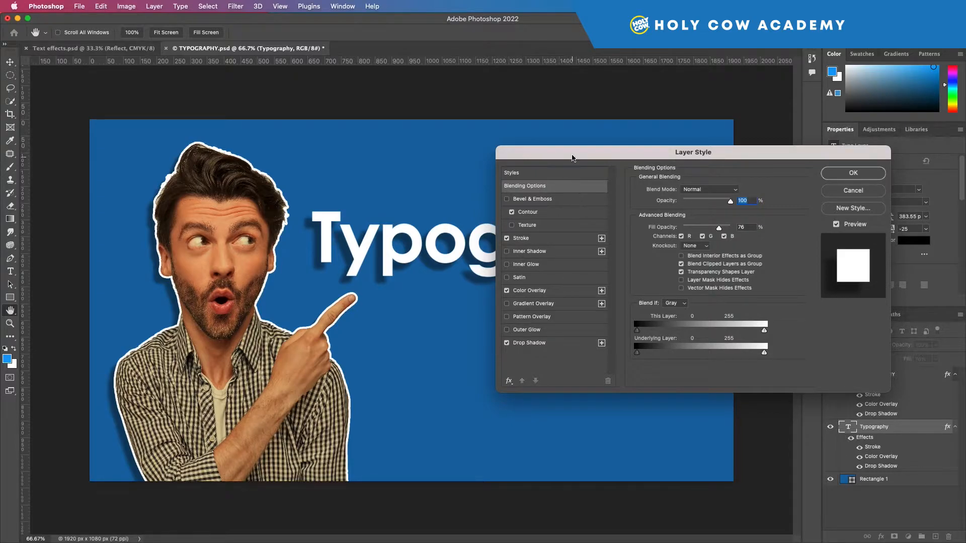
{"action": "left_click_drag", "start_coordinate": [573, 157], "coordinate": [638, 152]}
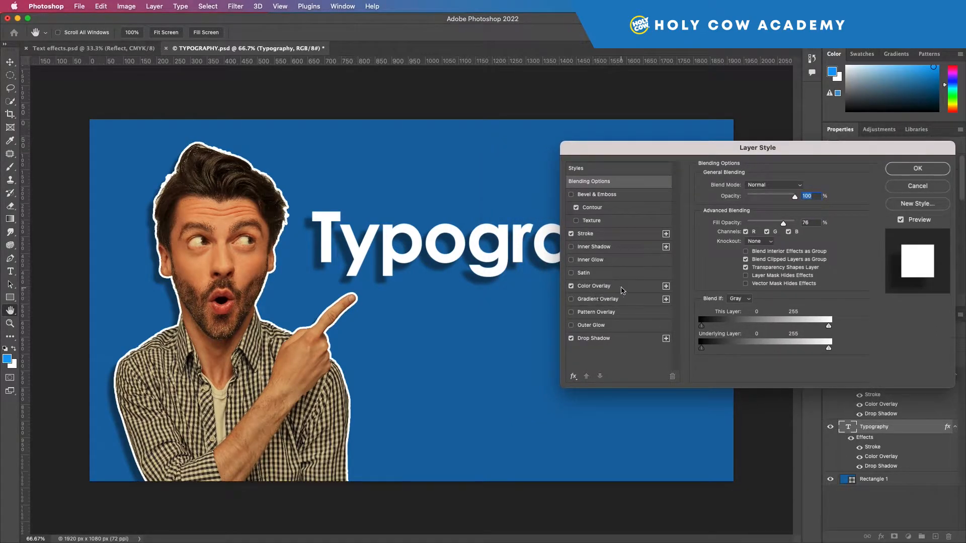
- Try the text's white Color Overlay at 0% and 26% opacity, and in Overlay blend mode at 100% opacity
{"action": "left_click", "coordinate": [628, 287]}
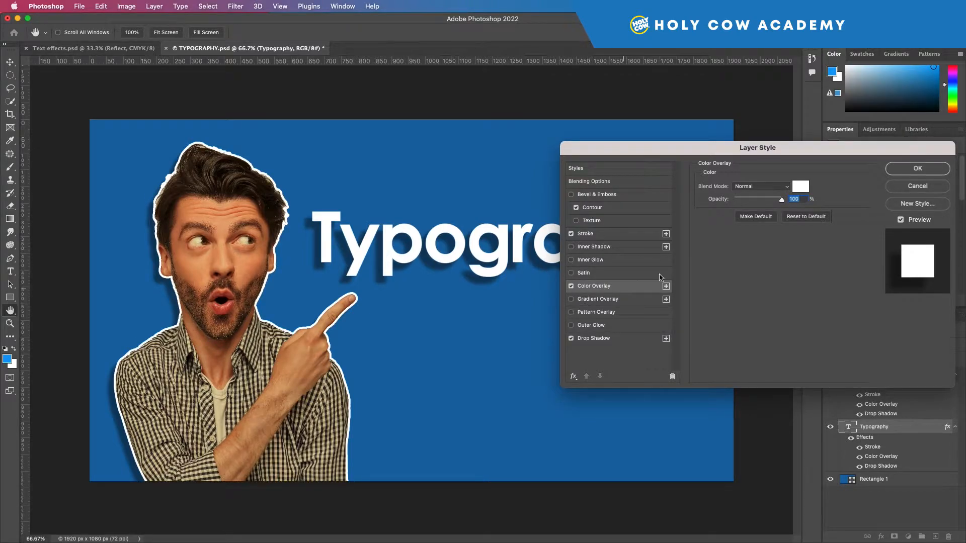
{"action": "left_click_drag", "start_coordinate": [781, 200], "coordinate": [733, 202]}
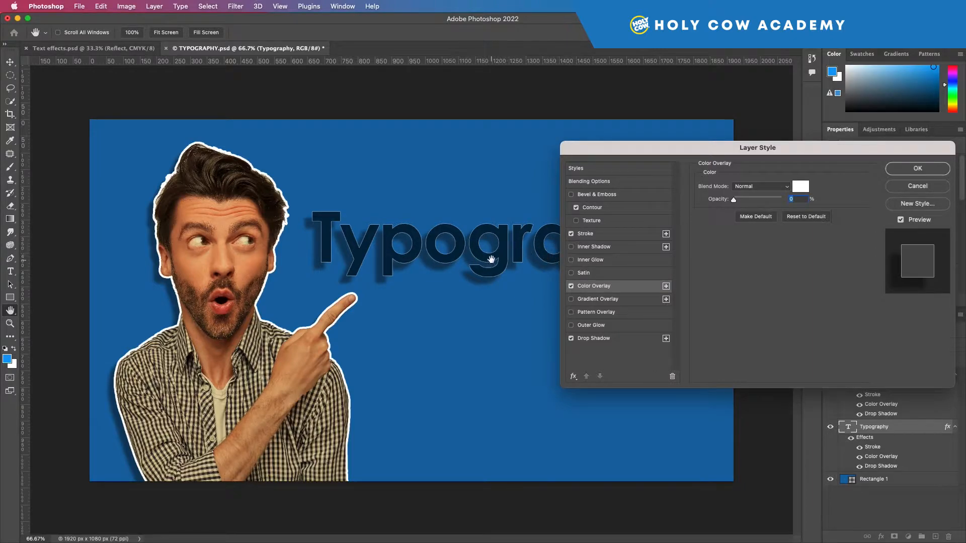
{"action": "mouse_move", "coordinate": [734, 200]}
{"action": "left_mouse_down"}
{"action": "mouse_move", "coordinate": [767, 201]}
{"action": "mouse_move", "coordinate": [746, 200]}
{"action": "left_mouse_up"}
{"action": "left_click", "coordinate": [744, 186]}
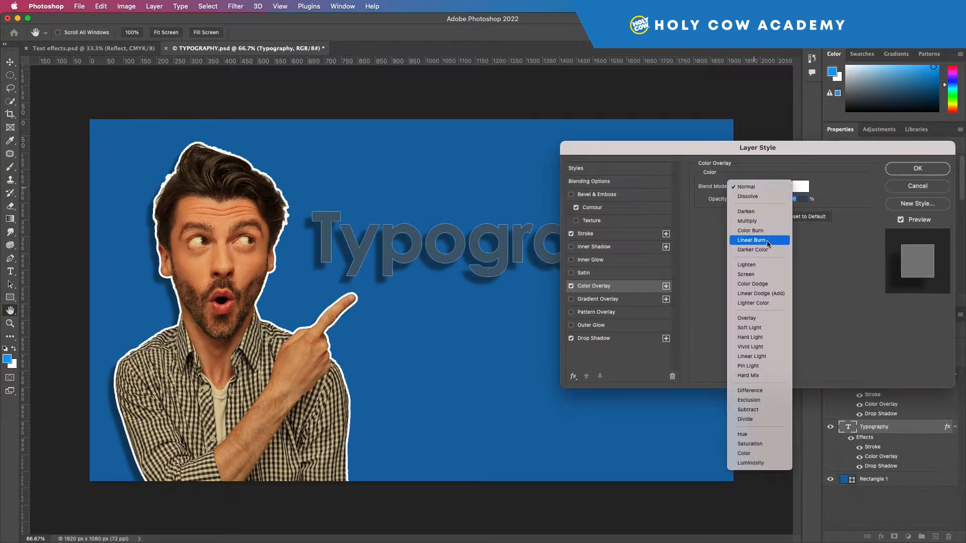
{"action": "left_click", "coordinate": [758, 319]}
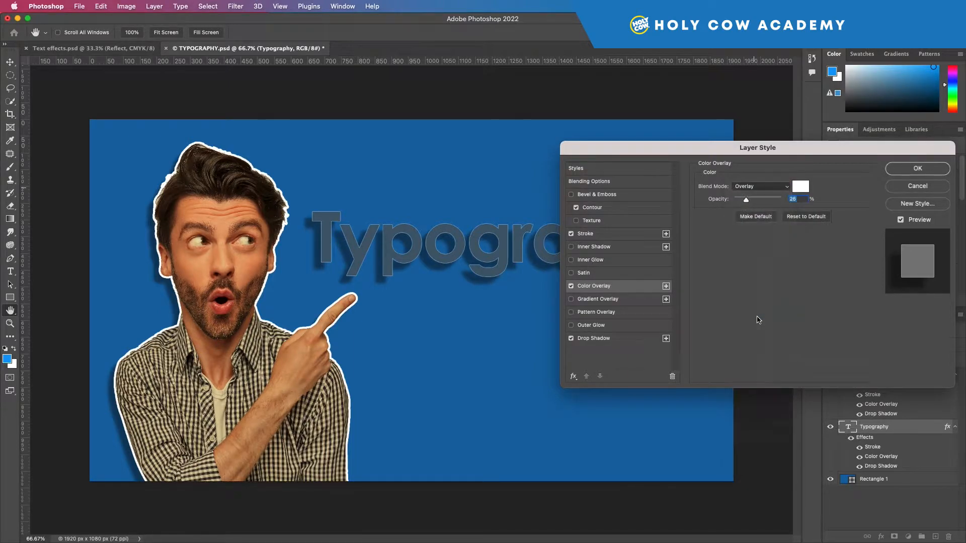
{"action": "left_click_drag", "start_coordinate": [745, 200], "coordinate": [780, 202]}
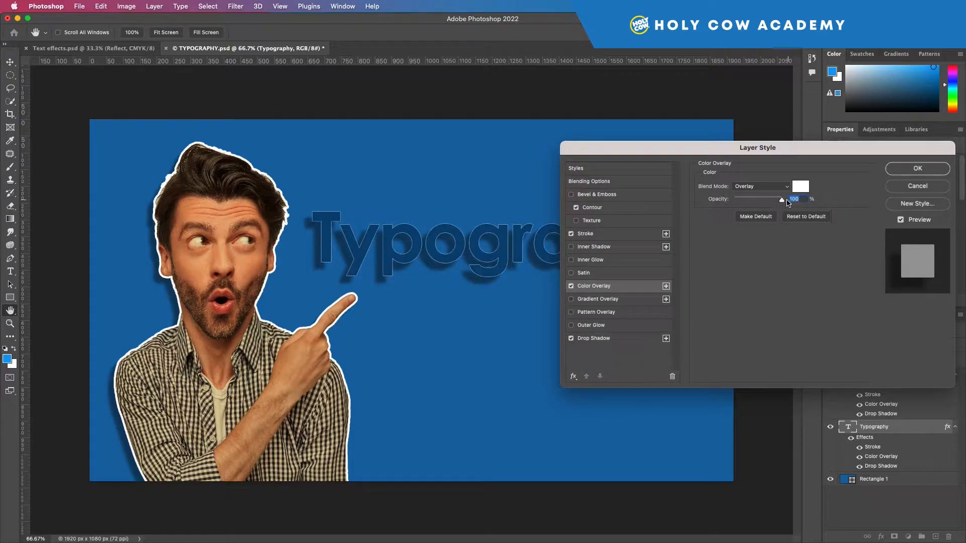
- Set the Color Overlay's blend mode to Normal at 100% opacity and turn the overlay off
{"action": "left_click", "coordinate": [760, 188]}
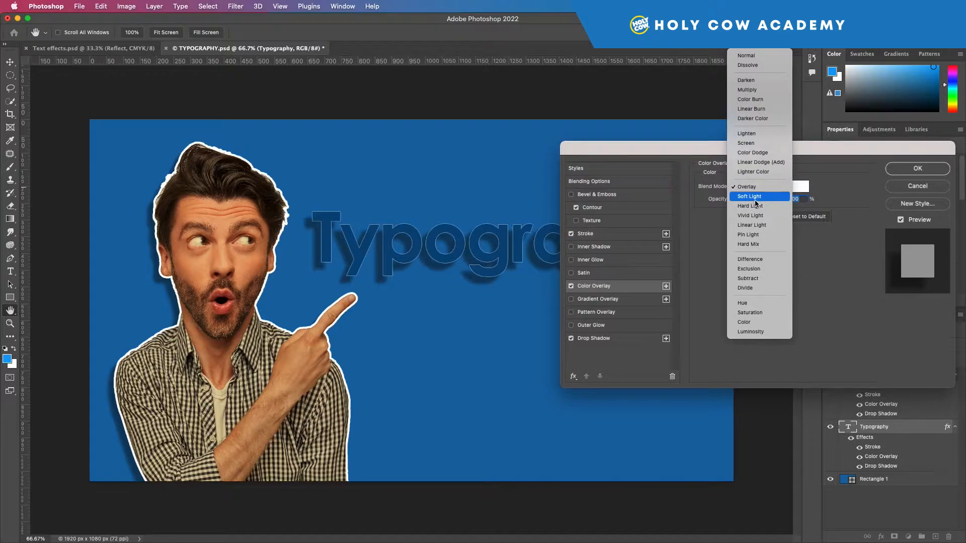
{"action": "left_click", "coordinate": [746, 57]}
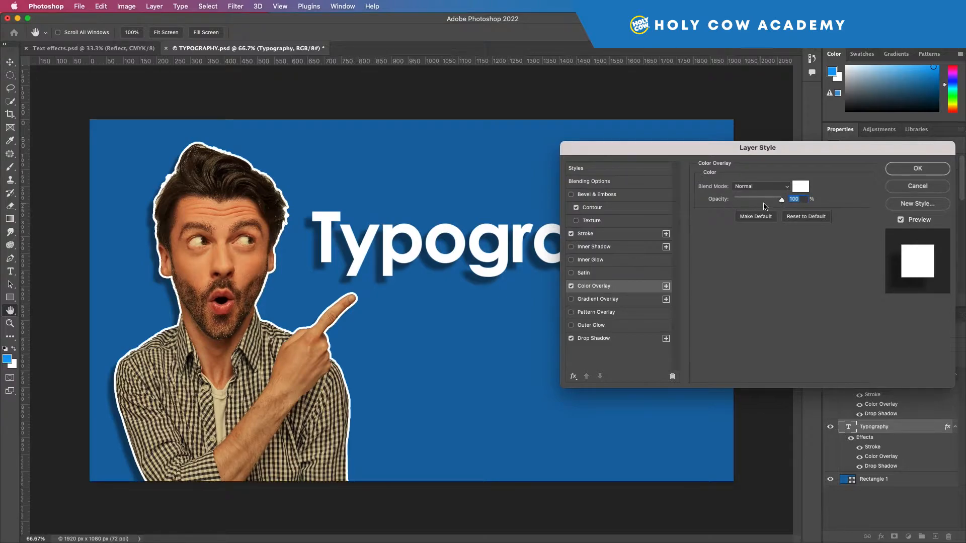
{"action": "mouse_move", "coordinate": [779, 201]}
{"action": "left_mouse_down"}
{"action": "mouse_move", "coordinate": [727, 199]}
{"action": "mouse_move", "coordinate": [783, 202]}
{"action": "left_mouse_up"}
{"action": "left_click", "coordinate": [571, 286]}
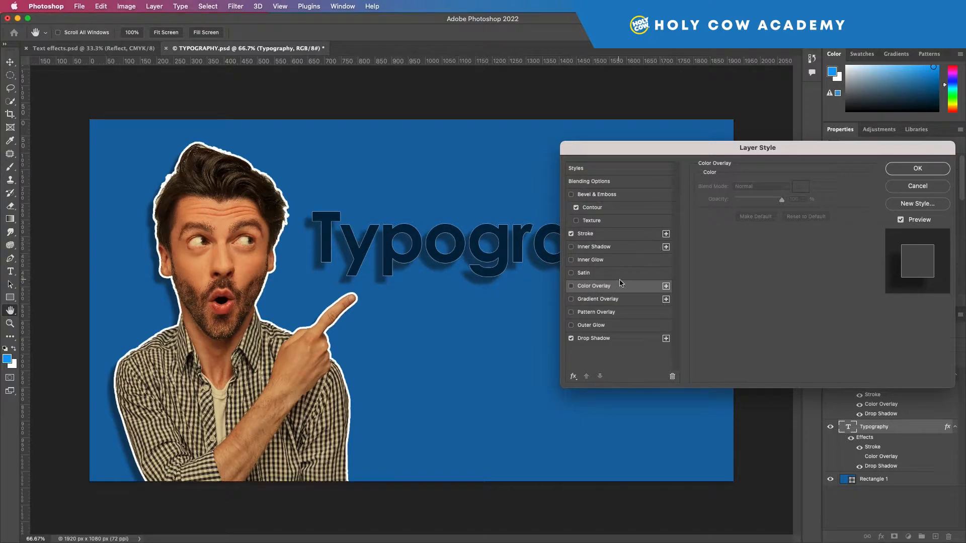
- Try a 10 px white stroke positioned Inside on the Typography text
{"action": "left_click", "coordinate": [616, 234]}
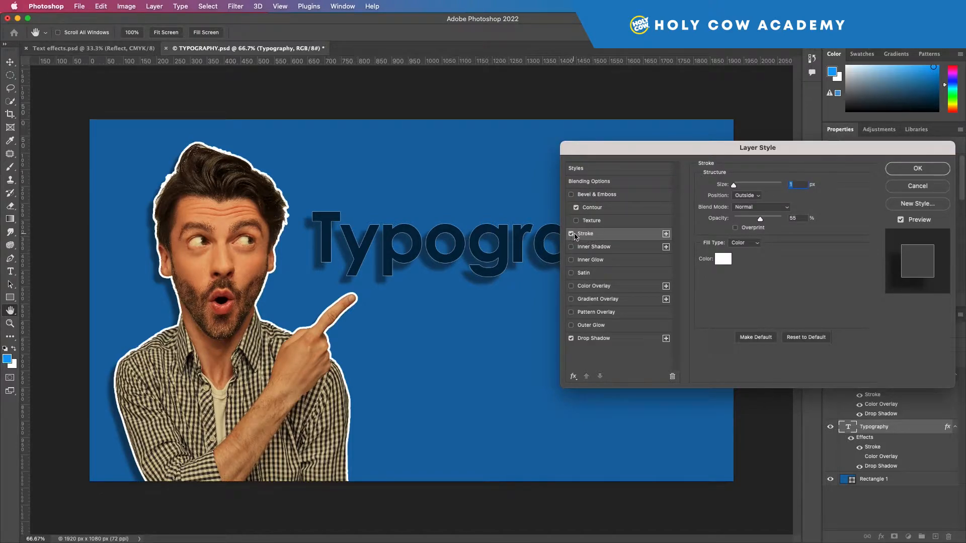
{"action": "left_click_drag", "start_coordinate": [734, 187], "coordinate": [739, 189]}
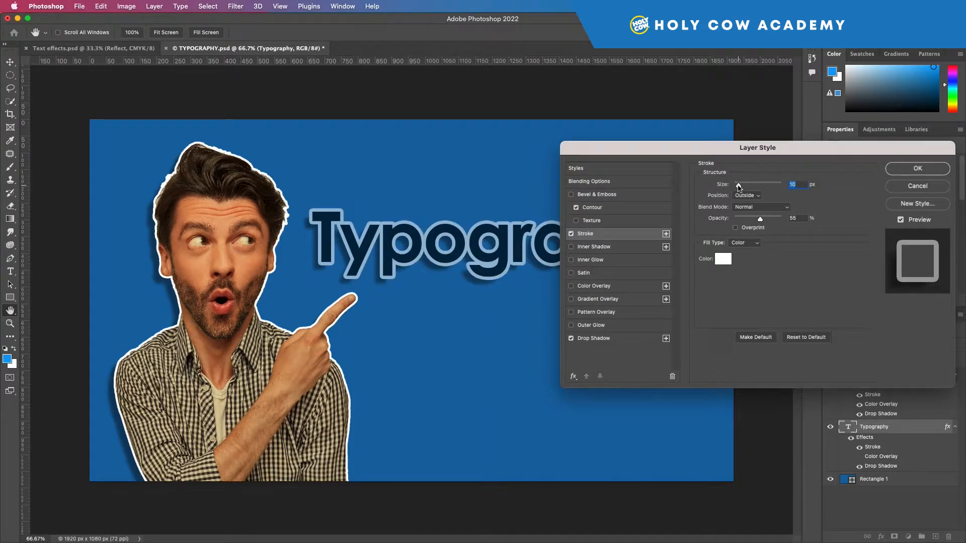
{"action": "left_click_drag", "start_coordinate": [624, 153], "coordinate": [632, 150]}
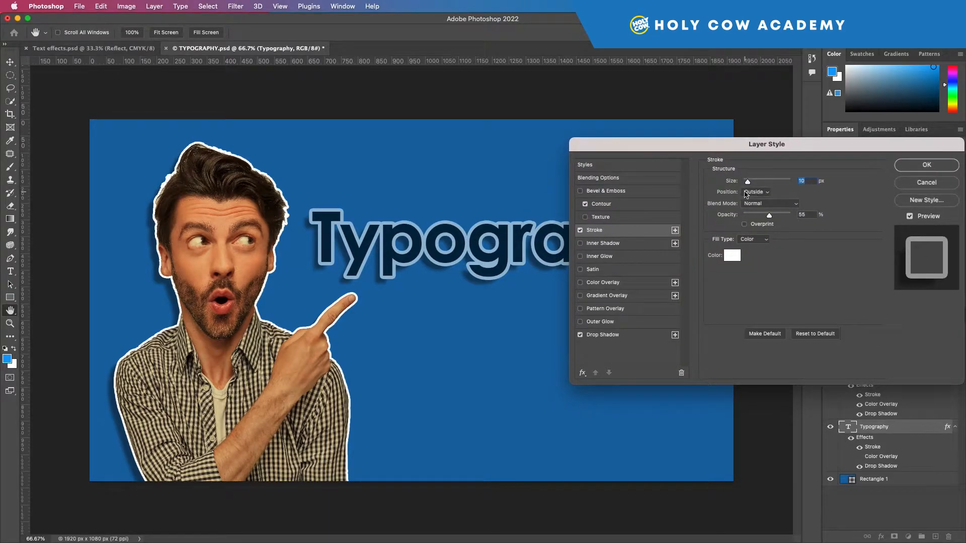
{"action": "left_click", "coordinate": [746, 194]}
{"action": "left_click", "coordinate": [757, 204]}
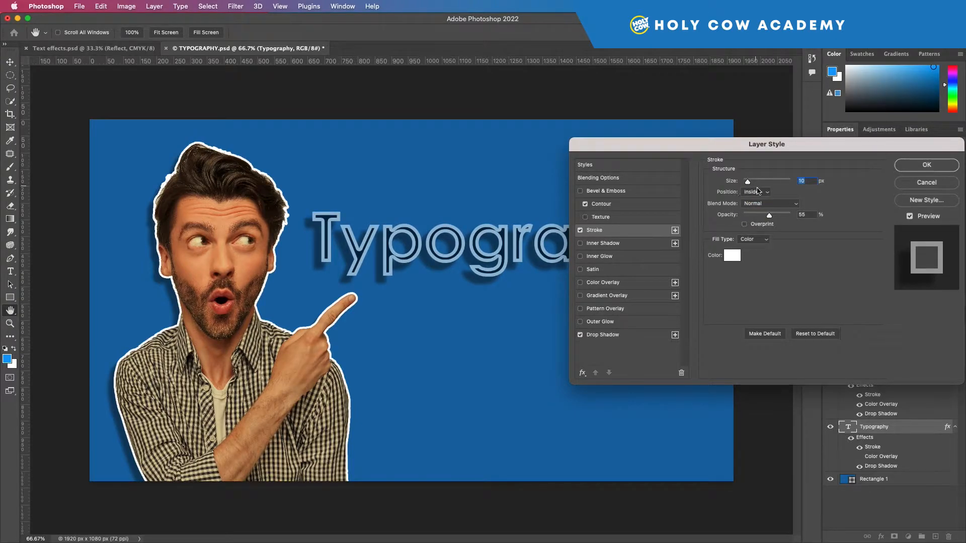
- Set the text stroke's size to 4 px and its position to Center
{"action": "left_click_drag", "start_coordinate": [749, 186], "coordinate": [745, 184]}
{"action": "left_click", "coordinate": [765, 192]}
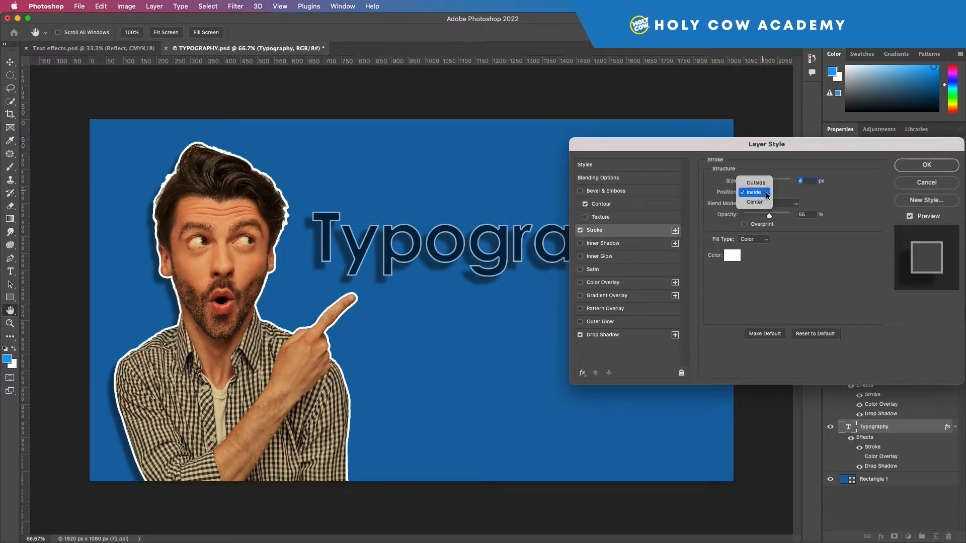
{"action": "left_click", "coordinate": [757, 204]}
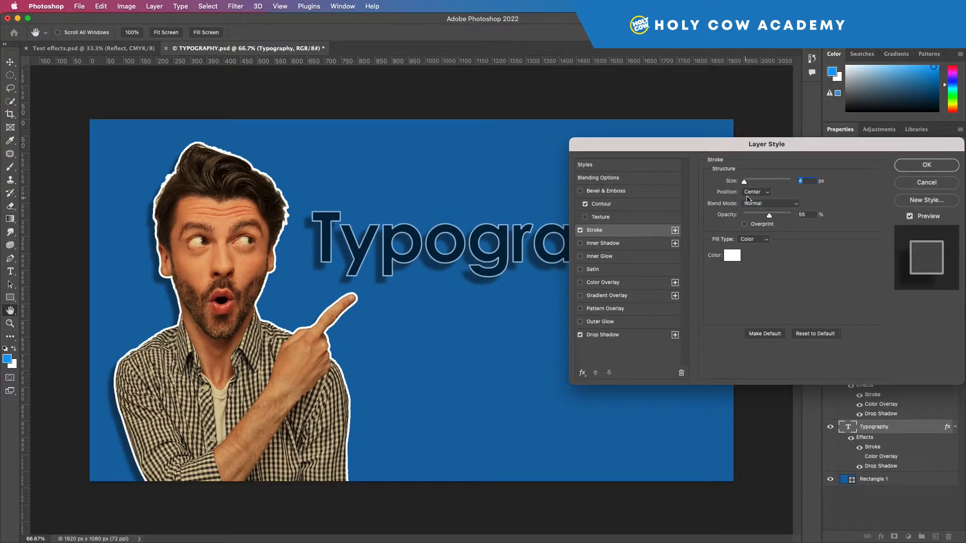
{"action": "left_click_drag", "start_coordinate": [745, 183], "coordinate": [746, 185]}
- Keep the stroke color white, raise the stroke's opacity to 100%, and turn the Stroke effect off
{"action": "left_click", "coordinate": [734, 256]}
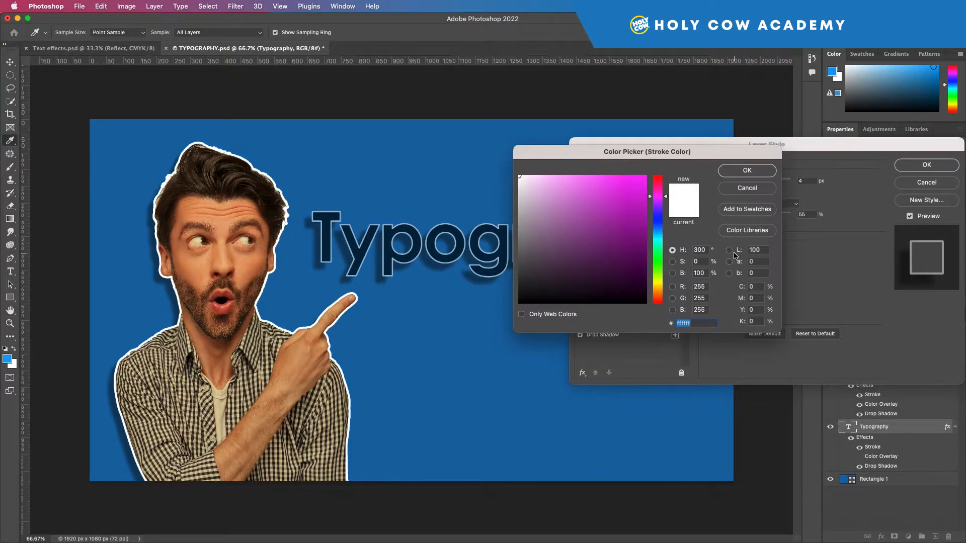
{"action": "left_click", "coordinate": [754, 188]}
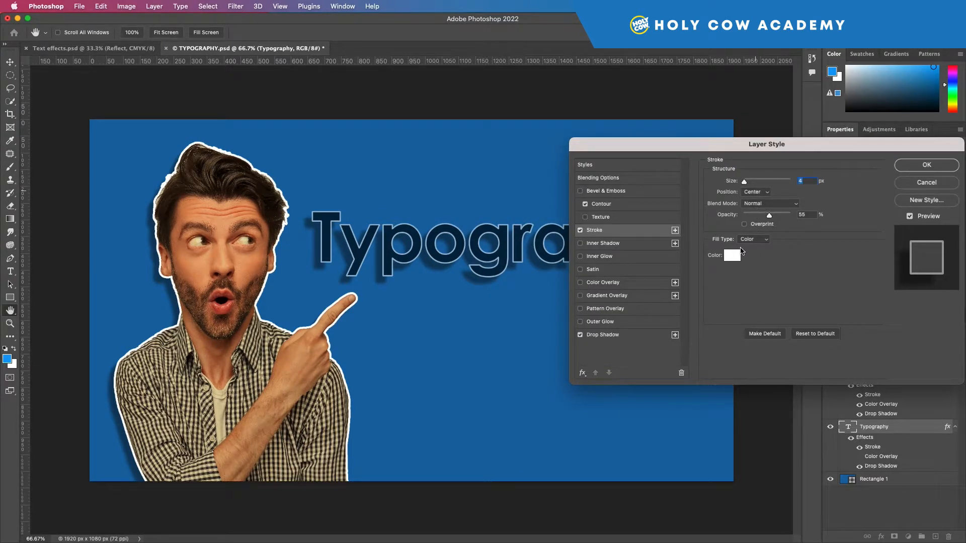
{"action": "mouse_move", "coordinate": [769, 215]}
{"action": "left_mouse_down"}
{"action": "mouse_move", "coordinate": [792, 215]}
{"action": "mouse_move", "coordinate": [770, 219]}
{"action": "left_mouse_up"}
{"action": "double_click", "coordinate": [809, 214]}
{"action": "left_click_drag", "start_coordinate": [766, 218], "coordinate": [790, 216]}
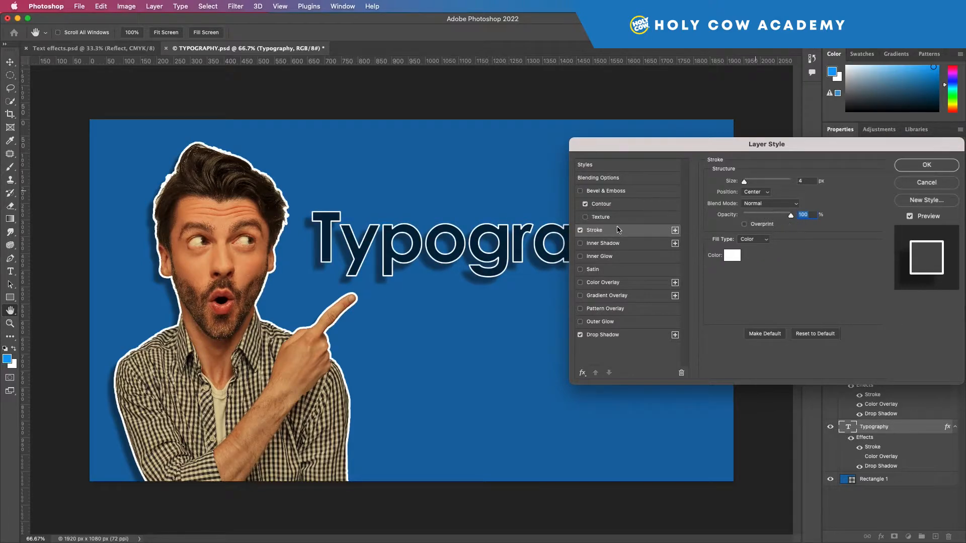
{"action": "left_click", "coordinate": [579, 230]}
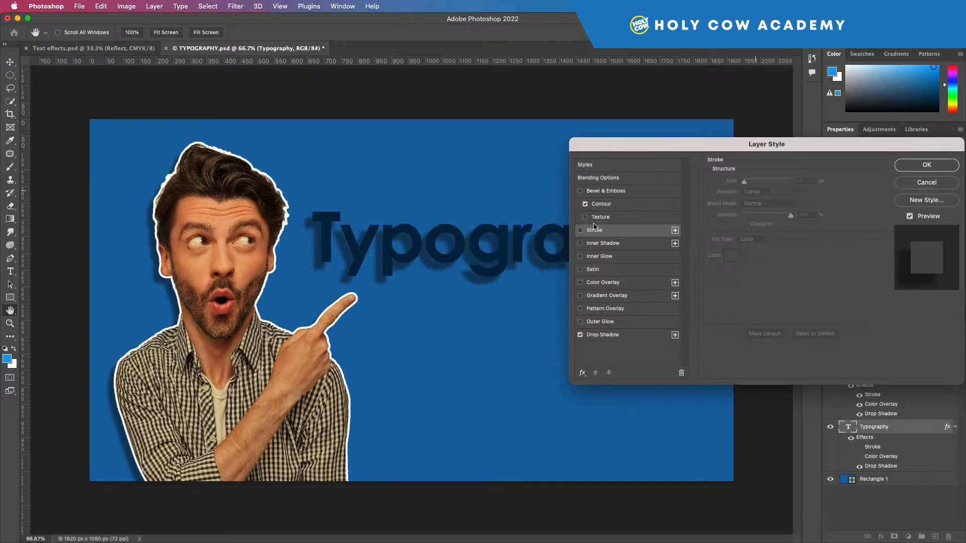
- Turn on Bevel & Emboss with Contour for the Typography text and show the bevel settings
{"action": "left_click", "coordinate": [591, 206]}
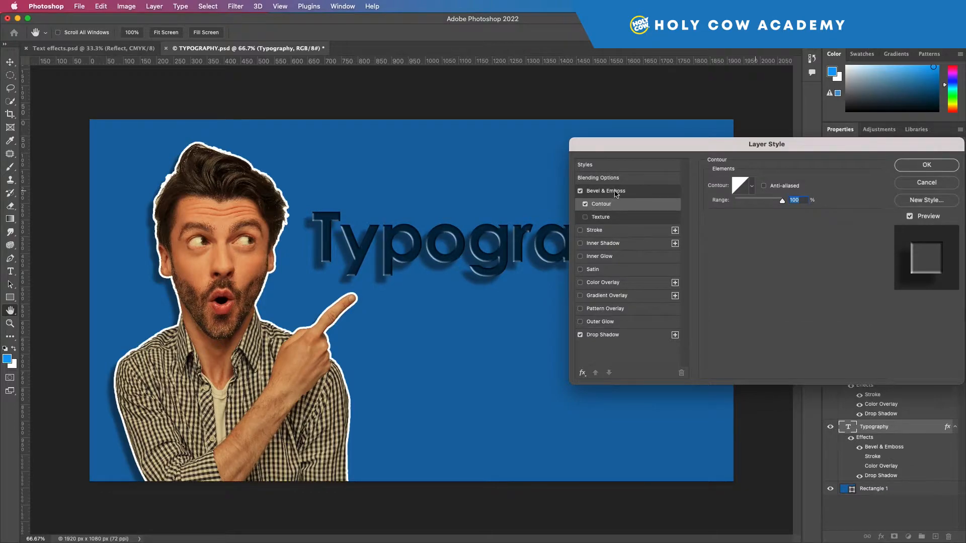
{"action": "left_click", "coordinate": [584, 203]}
{"action": "left_click", "coordinate": [635, 192]}
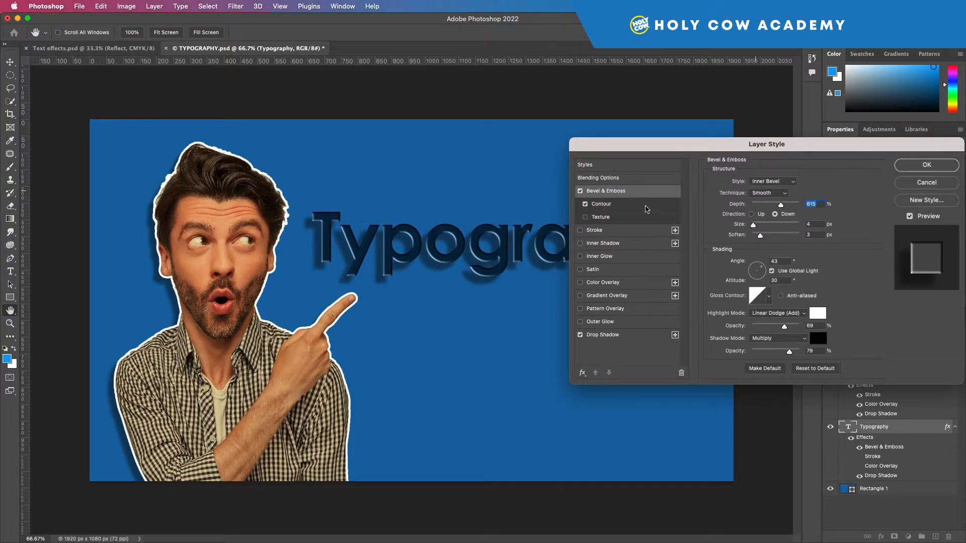
- Try the Outer Bevel style on the text and set the bevel style to Emboss
{"action": "left_click", "coordinate": [789, 183]}
{"action": "left_click", "coordinate": [774, 176]}
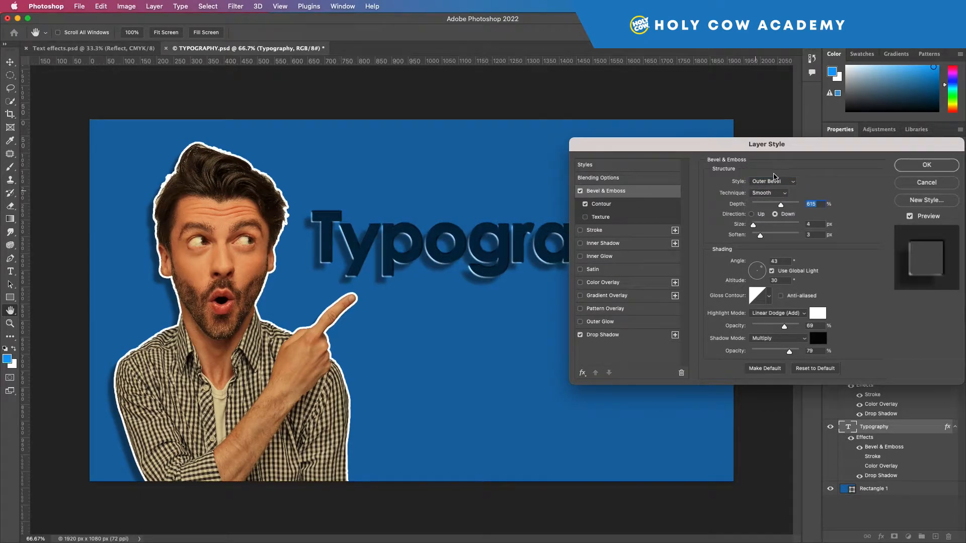
{"action": "left_click", "coordinate": [775, 181]}
{"action": "left_click", "coordinate": [782, 188]}
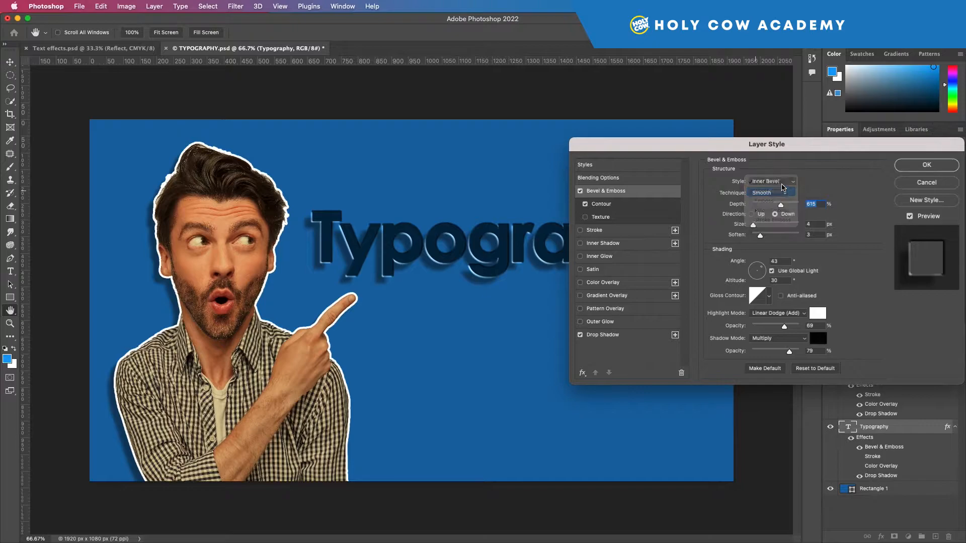
{"action": "left_click", "coordinate": [785, 182]}
{"action": "left_click", "coordinate": [787, 190]}
- Try the Chisel Hard technique for the emboss and set the technique to Chisel Soft
{"action": "left_click", "coordinate": [786, 196]}
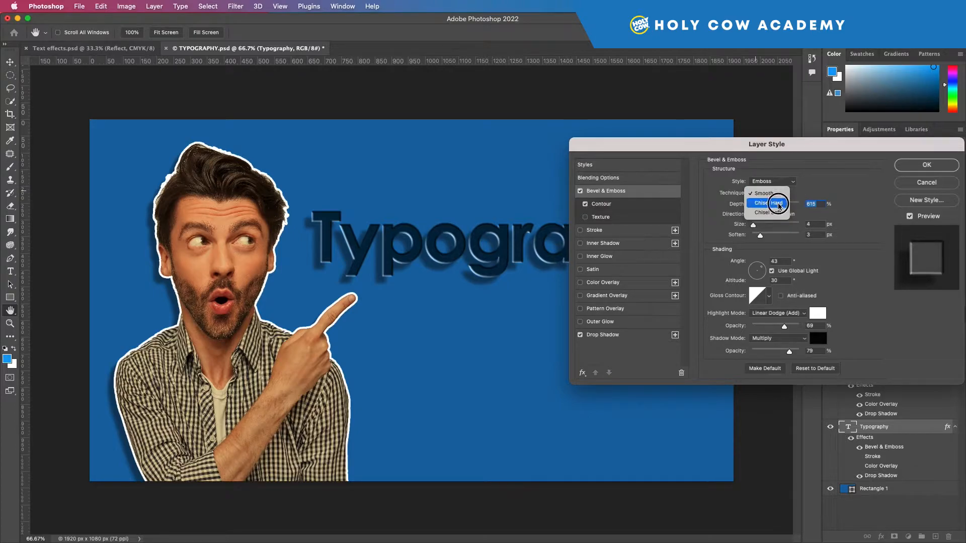
{"action": "left_click", "coordinate": [778, 203]}
{"action": "left_click", "coordinate": [777, 193]}
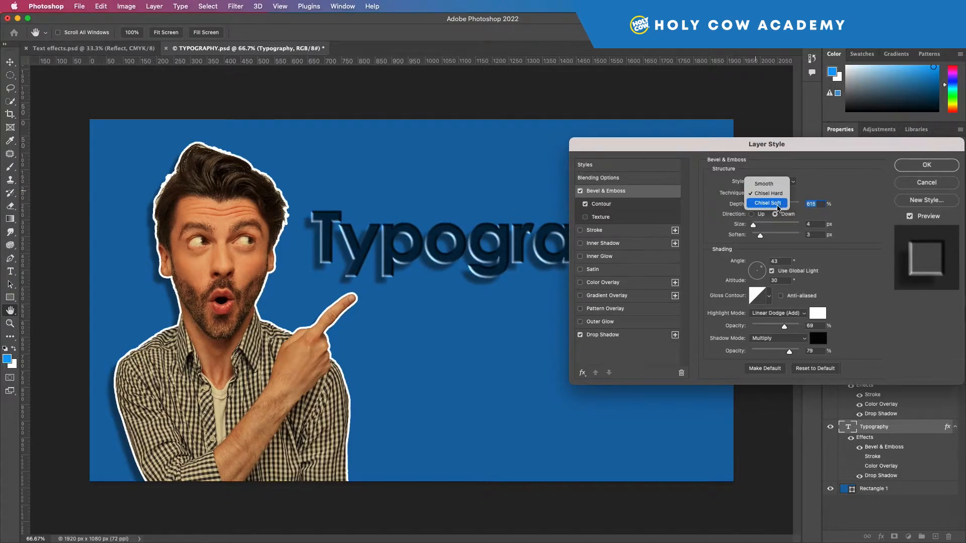
{"action": "left_click", "coordinate": [778, 206]}
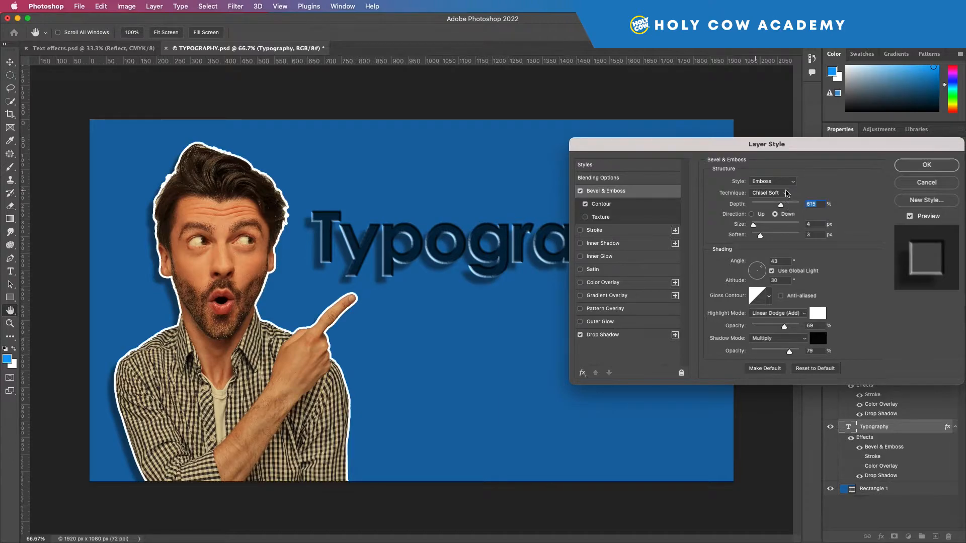
- Set the emboss depth to 542% and Soften to 0 px, enlarge its size slightly, and turn the lighting angle to 110°
{"action": "left_click_drag", "start_coordinate": [780, 206], "coordinate": [754, 227]}
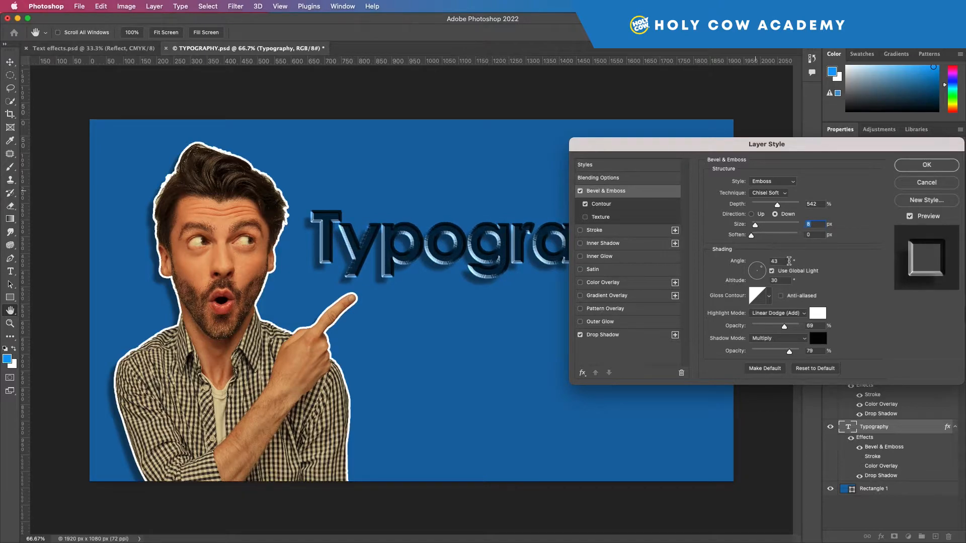
{"action": "mouse_move", "coordinate": [760, 270]}
{"action": "left_mouse_down"}
{"action": "mouse_move", "coordinate": [743, 269]}
{"action": "mouse_move", "coordinate": [761, 265]}
{"action": "left_mouse_up"}
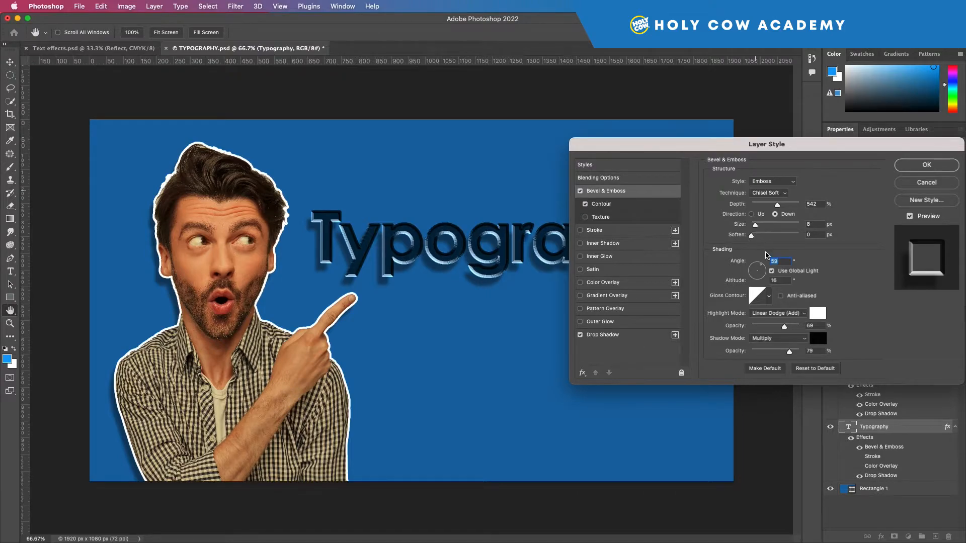
{"action": "left_click_drag", "start_coordinate": [759, 271], "coordinate": [755, 263]}
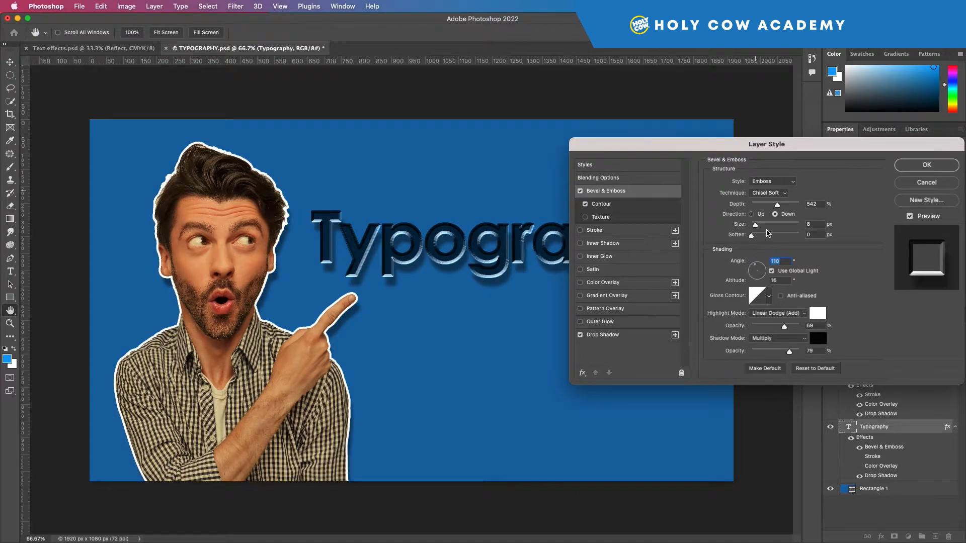
- Set the text's Drop Shadow angle to 155° and increase the shadow's distance slightly
{"action": "left_click", "coordinate": [634, 336]}
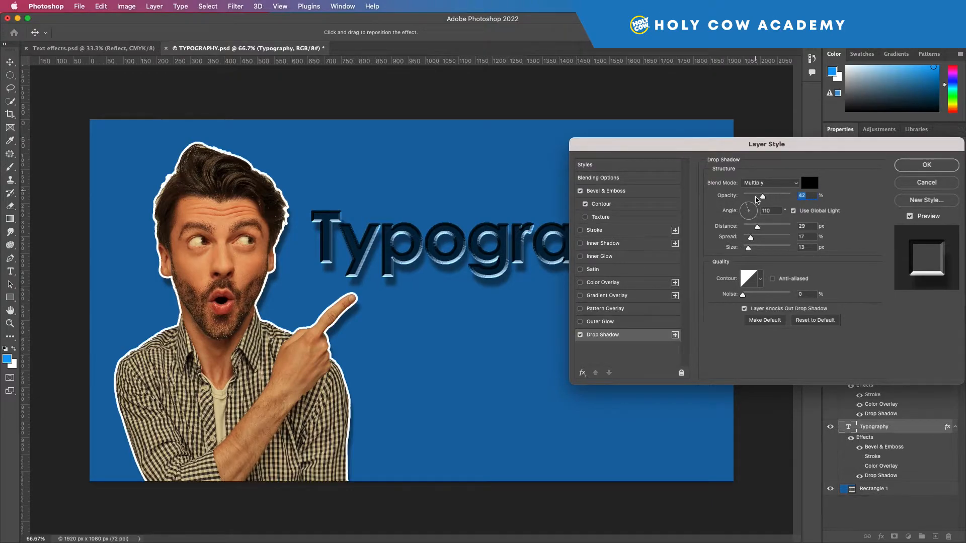
{"action": "left_click", "coordinate": [751, 206]}
{"action": "left_click_drag", "start_coordinate": [751, 206], "coordinate": [734, 209]}
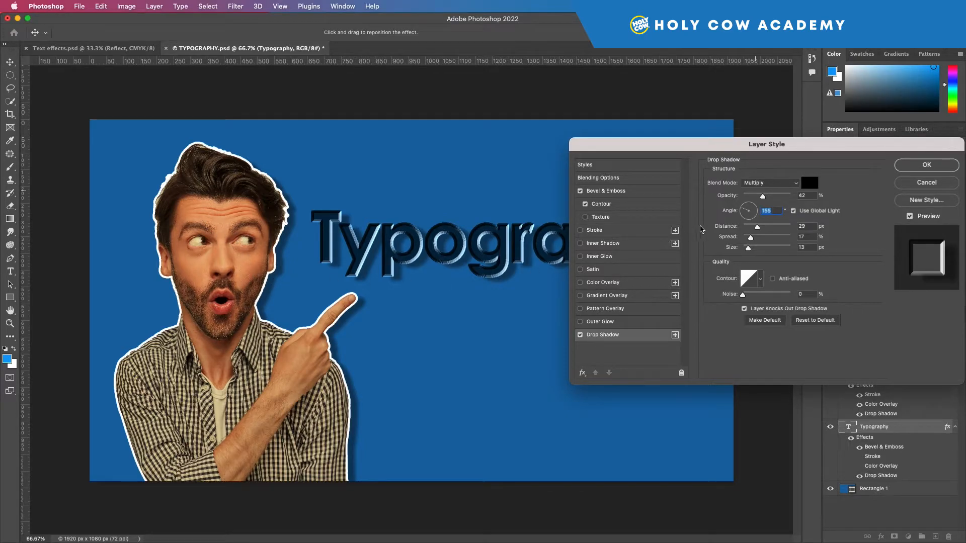
{"action": "left_click_drag", "start_coordinate": [757, 227], "coordinate": [768, 228]}
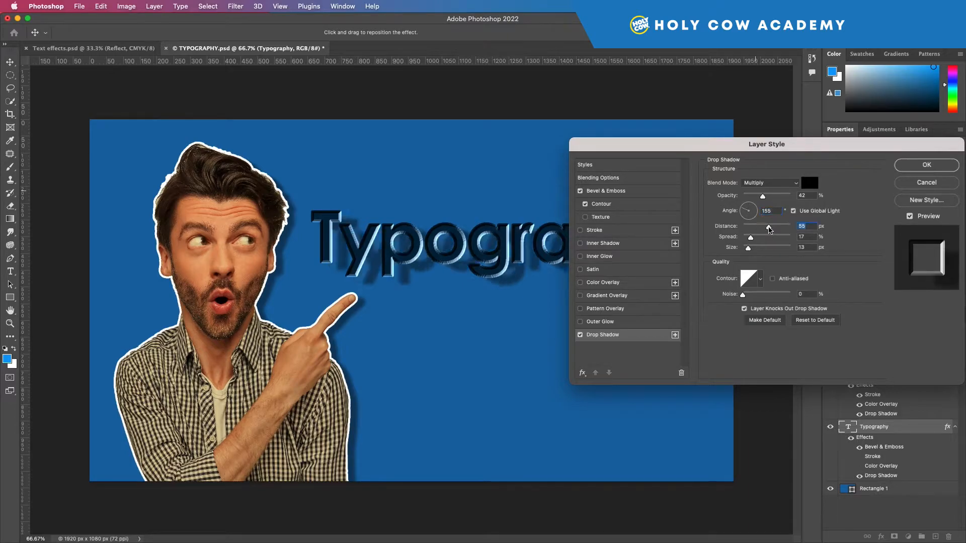
{"action": "left_click", "coordinate": [763, 226]}
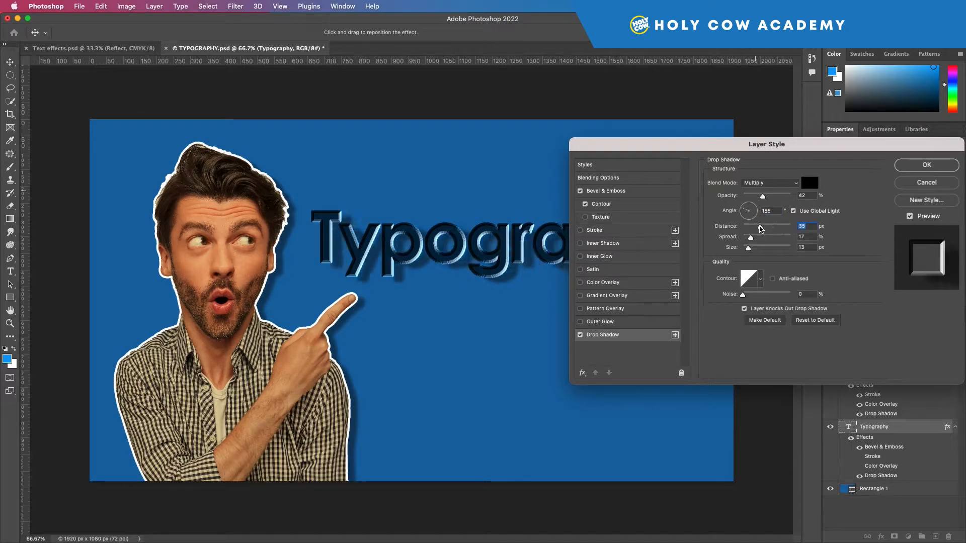
- Set the text's Drop Shadow to 24 px distance, 14% spread, 40 px size and a 144° angle, and apply the styles
{"action": "left_click", "coordinate": [778, 227]}
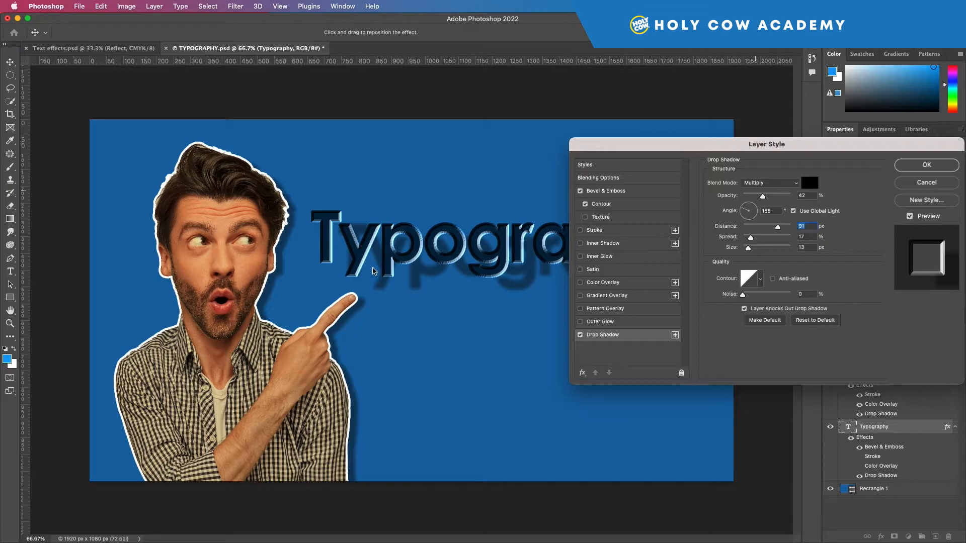
{"action": "left_click", "coordinate": [745, 212]}
{"action": "left_click_drag", "start_coordinate": [745, 214], "coordinate": [749, 204]}
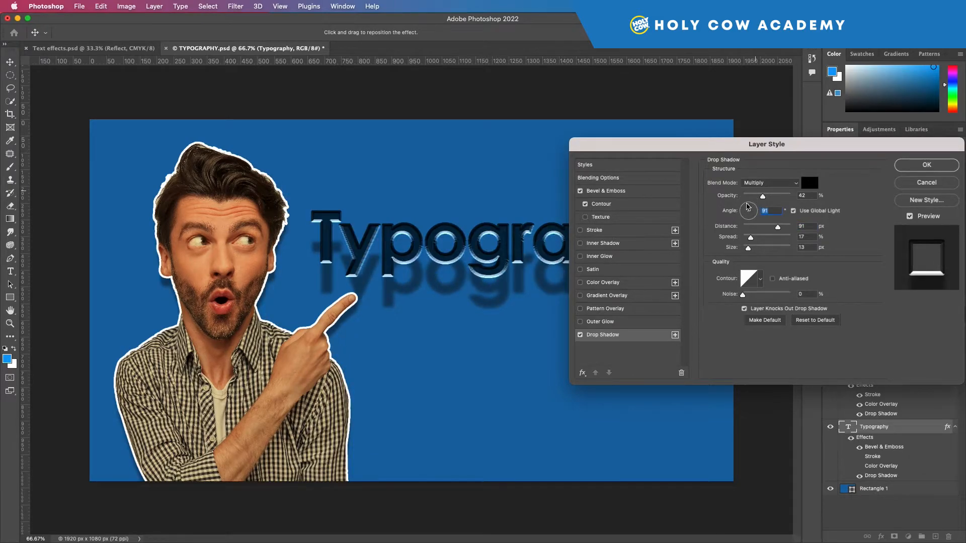
{"action": "left_click_drag", "start_coordinate": [749, 213], "coordinate": [759, 252]}
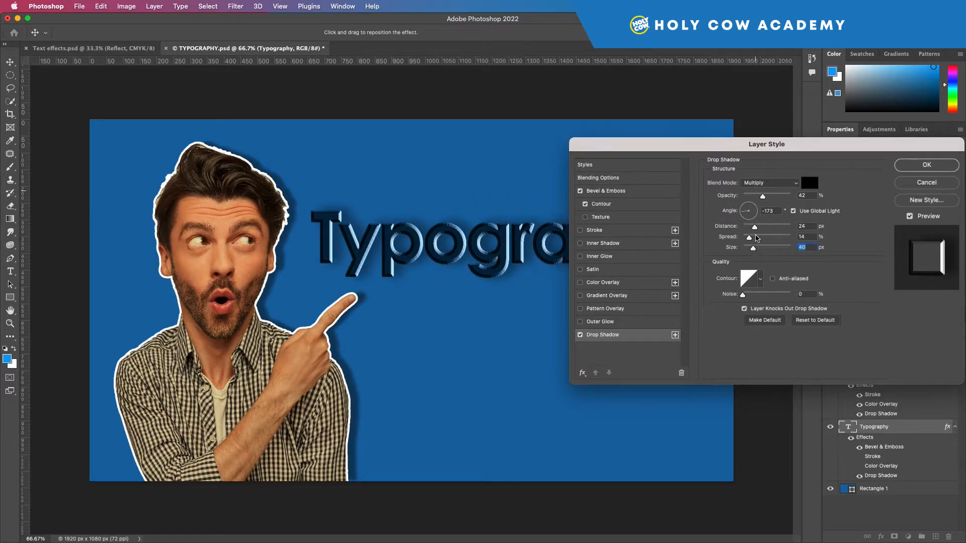
{"action": "left_click", "coordinate": [743, 209]}
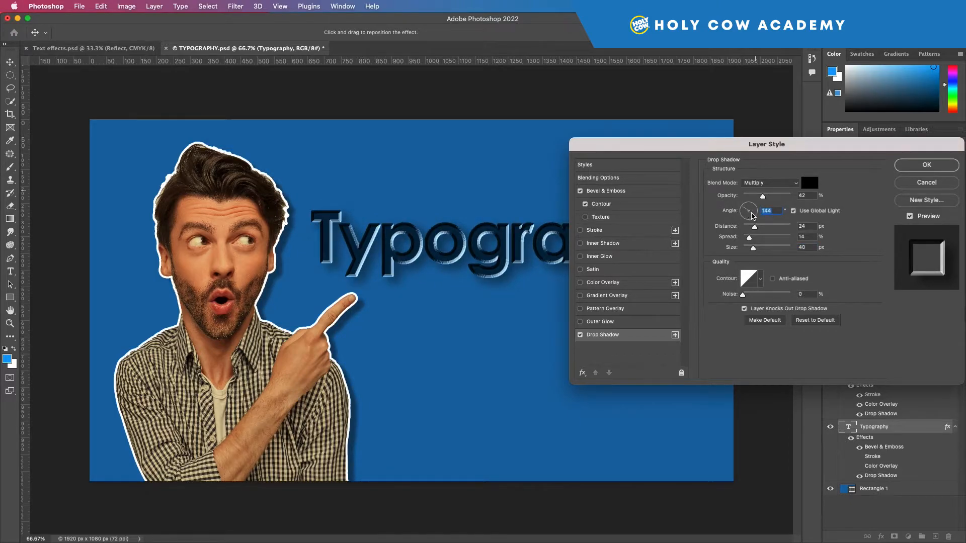
{"action": "left_click", "coordinate": [934, 167]}
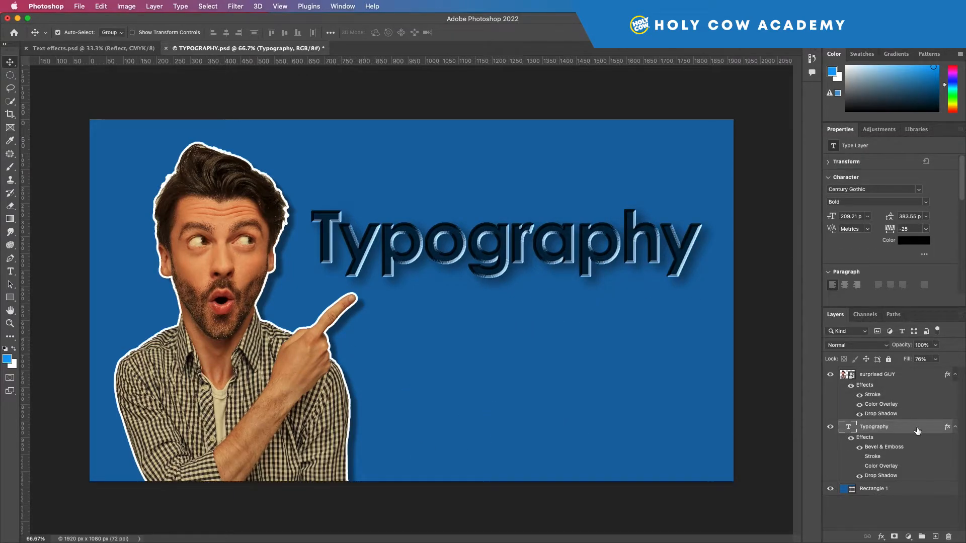
- Open the surprised GUY layer's Color Overlay style and try the Normal blend mode at 32% opacity
{"action": "left_click", "coordinate": [894, 377]}
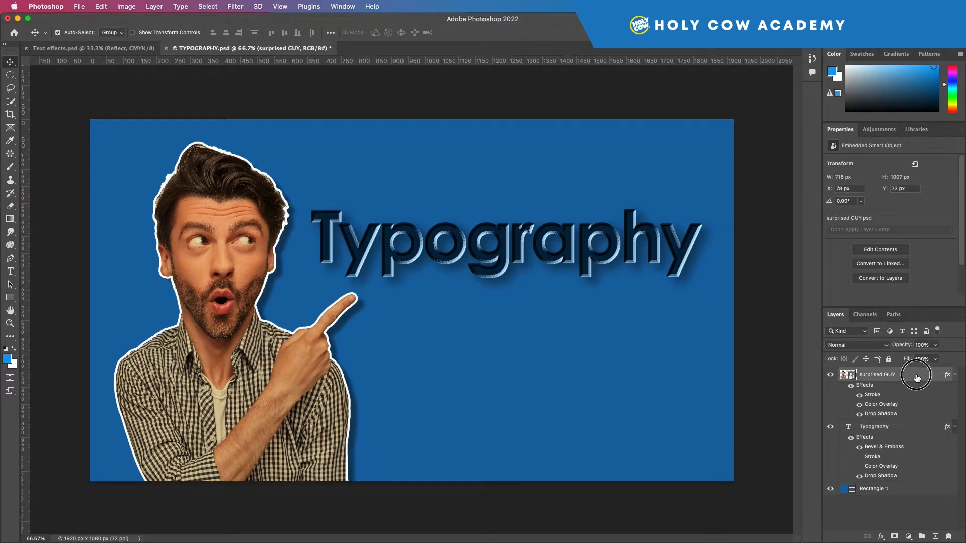
{"action": "double_click", "coordinate": [916, 377]}
{"action": "left_click_drag", "start_coordinate": [790, 159], "coordinate": [689, 155]}
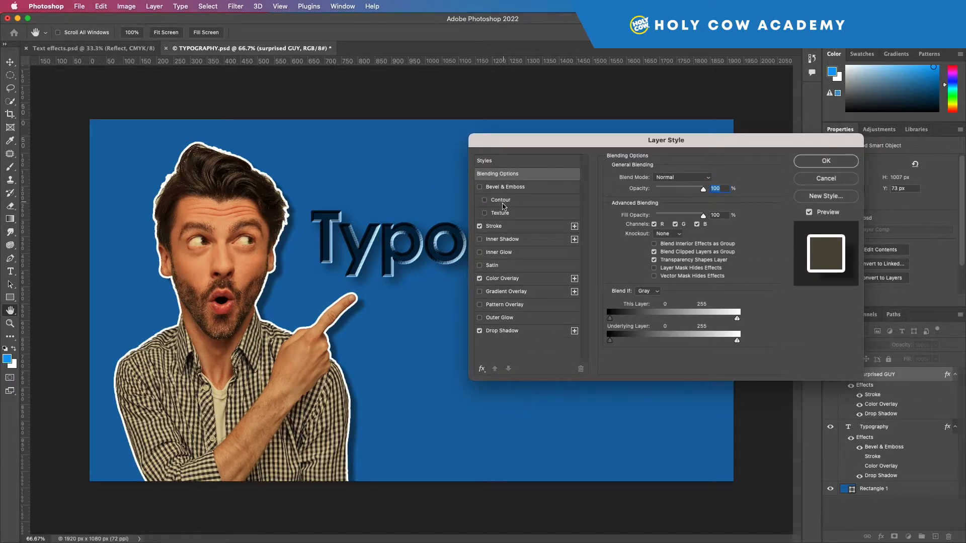
{"action": "left_click", "coordinate": [521, 280]}
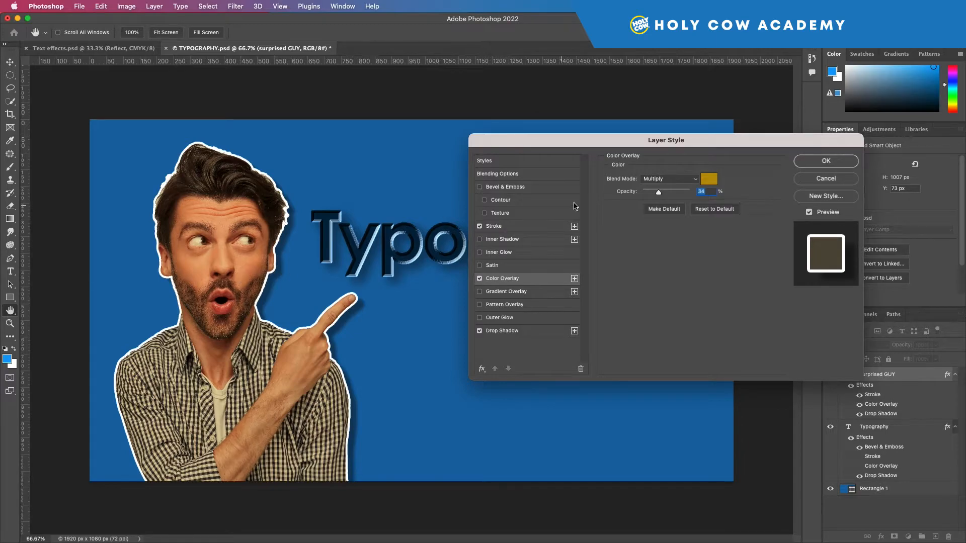
{"action": "left_click", "coordinate": [669, 179]}
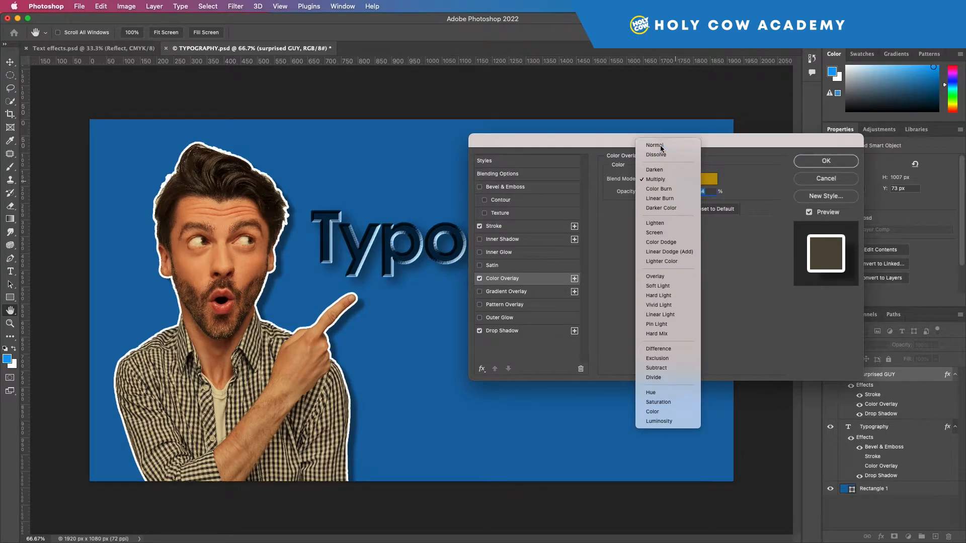
{"action": "left_click", "coordinate": [667, 148]}
{"action": "mouse_move", "coordinate": [667, 191]}
{"action": "left_mouse_down"}
{"action": "mouse_move", "coordinate": [708, 192]}
{"action": "mouse_move", "coordinate": [659, 193]}
{"action": "mouse_move", "coordinate": [669, 190]}
{"action": "left_mouse_up"}
- Set the Color Overlay blend mode to Multiply and enlarge the man's white Stroke to 10 px
{"action": "left_click", "coordinate": [669, 179]}
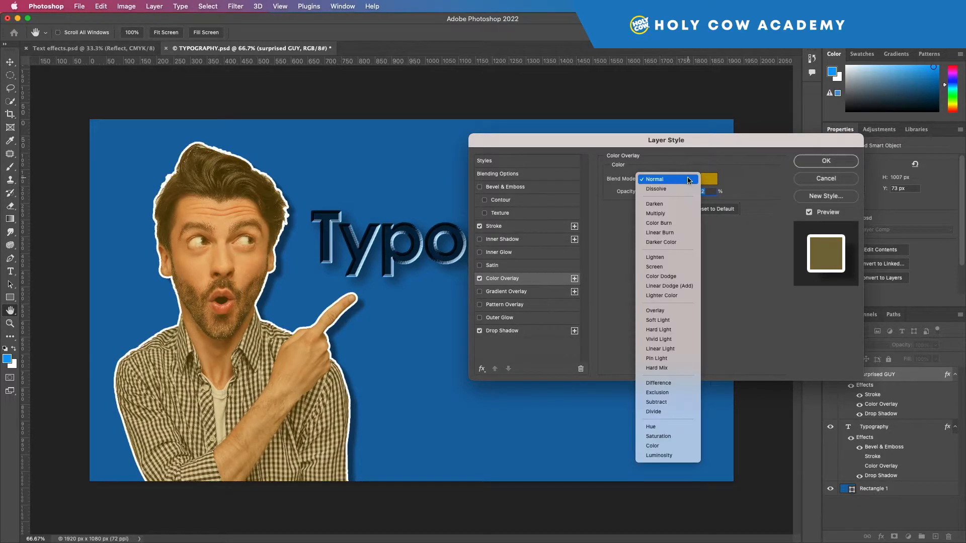
{"action": "left_click", "coordinate": [655, 213]}
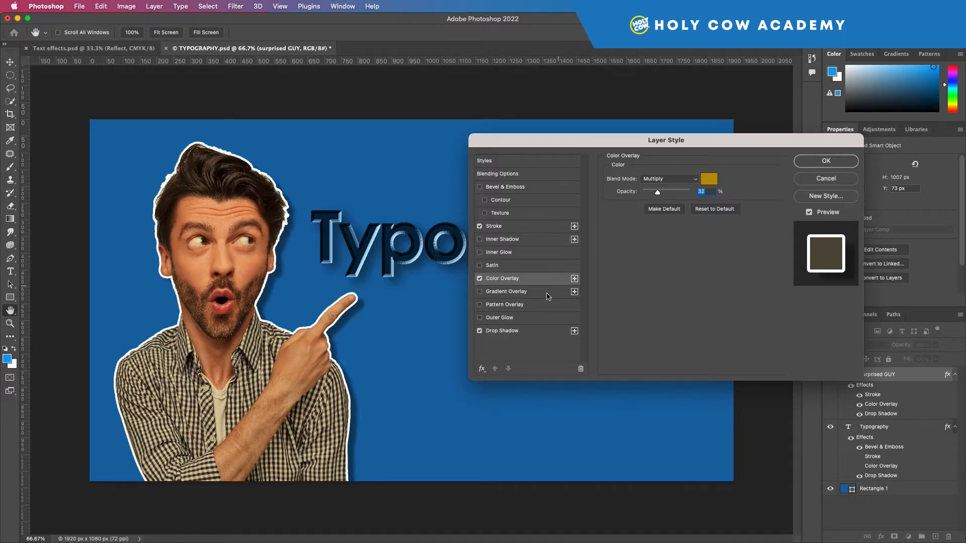
{"action": "left_click", "coordinate": [514, 227]}
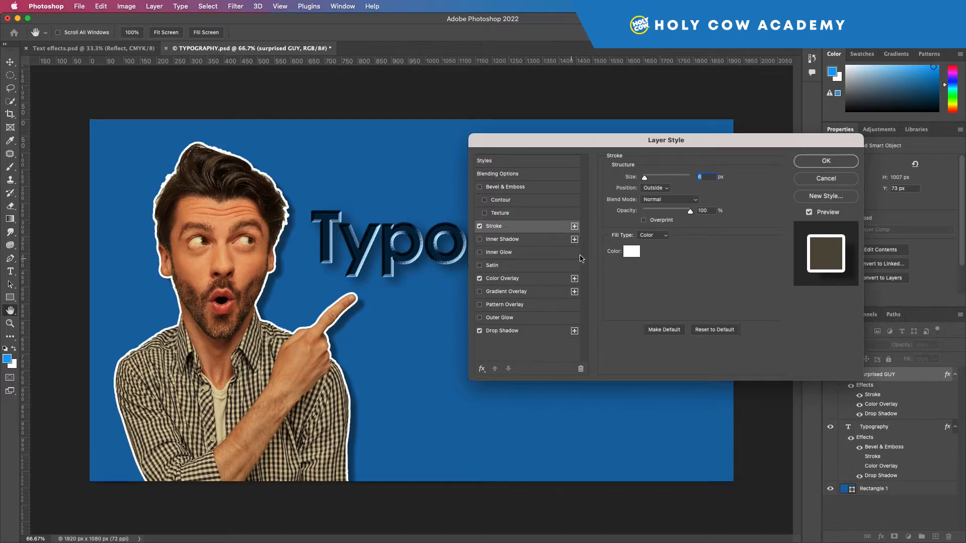
{"action": "left_click_drag", "start_coordinate": [645, 178], "coordinate": [647, 180]}
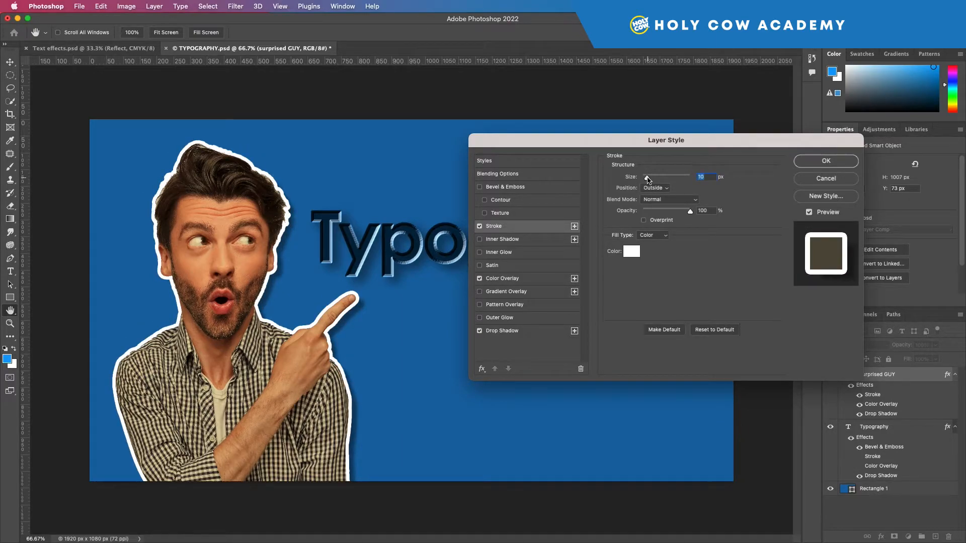
- Try lowering the surprised GUY layer's fill opacity to 33% and restore it to 100%
{"action": "left_click", "coordinate": [544, 178]}
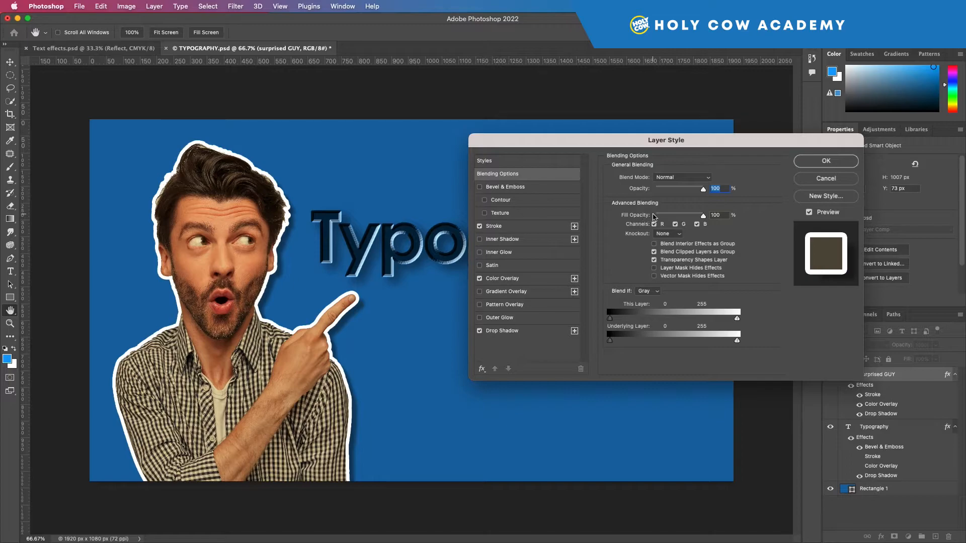
{"action": "left_click_drag", "start_coordinate": [703, 218], "coordinate": [671, 218]}
{"action": "mouse_move", "coordinate": [703, 189]}
{"action": "left_mouse_down"}
{"action": "mouse_move", "coordinate": [672, 192]}
{"action": "mouse_move", "coordinate": [696, 196]}
{"action": "left_mouse_up"}
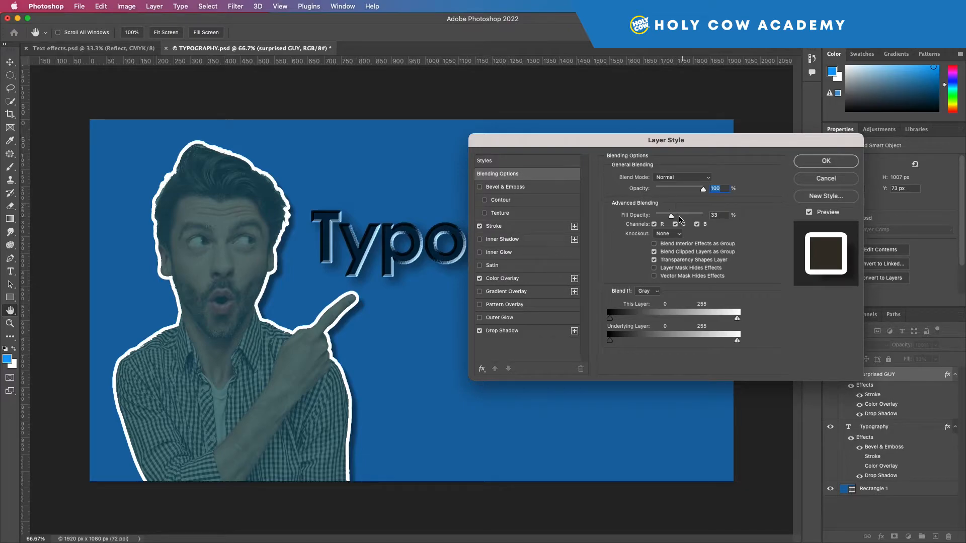
{"action": "left_click_drag", "start_coordinate": [672, 218], "coordinate": [713, 215]}
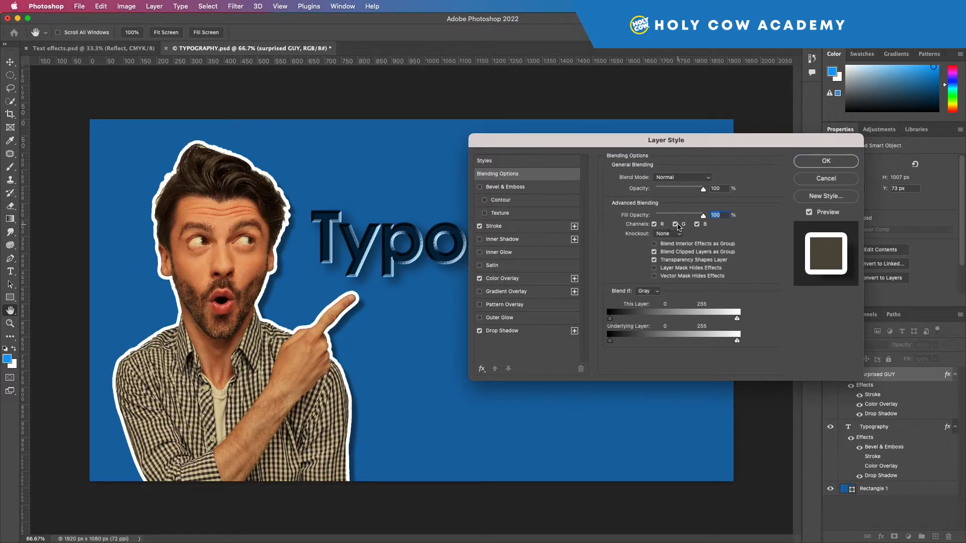
- Switch the surprised GUY layer's green channel off and on again, and apply the layer styles
{"action": "left_click", "coordinate": [675, 225]}
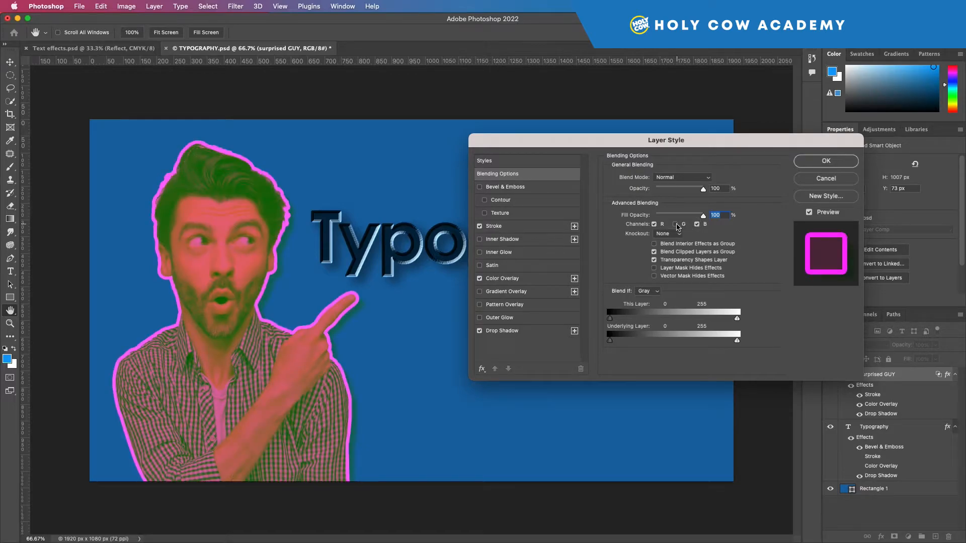
{"action": "mouse_move", "coordinate": [702, 218]}
{"action": "left_mouse_down"}
{"action": "mouse_move", "coordinate": [659, 219]}
{"action": "mouse_move", "coordinate": [703, 221]}
{"action": "left_mouse_up"}
{"action": "left_click", "coordinate": [676, 225]}
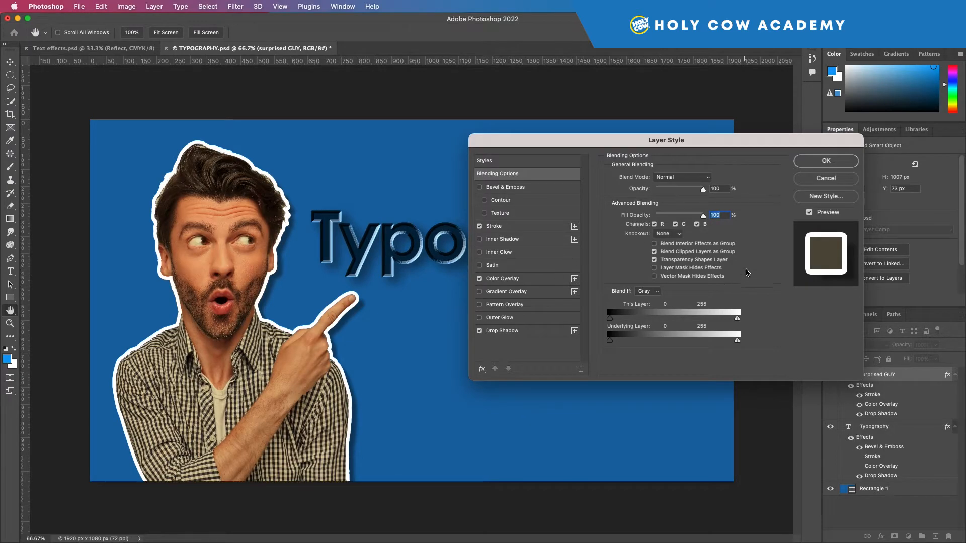
{"action": "left_click", "coordinate": [833, 160]}
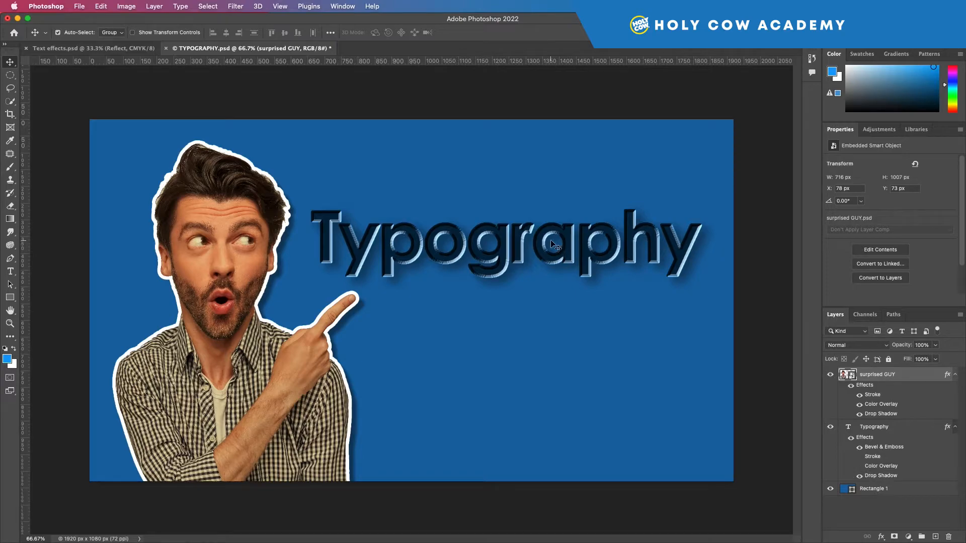
- Delete the Typography text layer from the canvas
{"action": "left_click_drag", "start_coordinate": [453, 237], "coordinate": [472, 238]}
{"action": "key", "text": "Delete"}
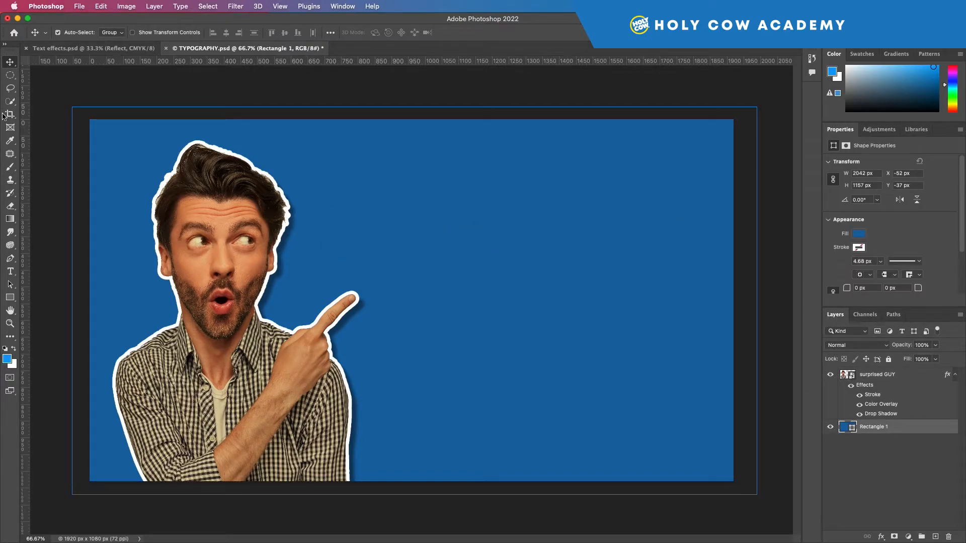
{"action": "left_click", "coordinate": [15, 271]}
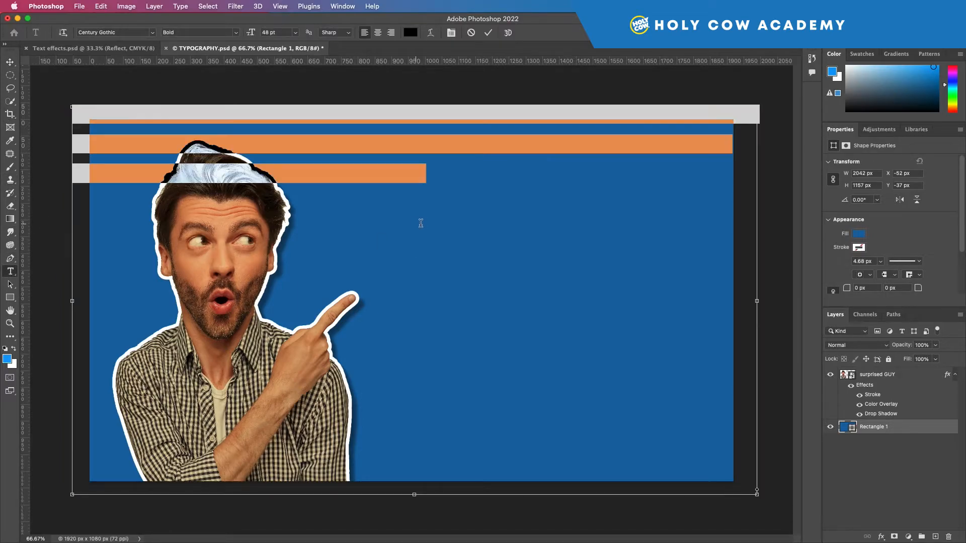
{"action": "left_click", "coordinate": [459, 225]}
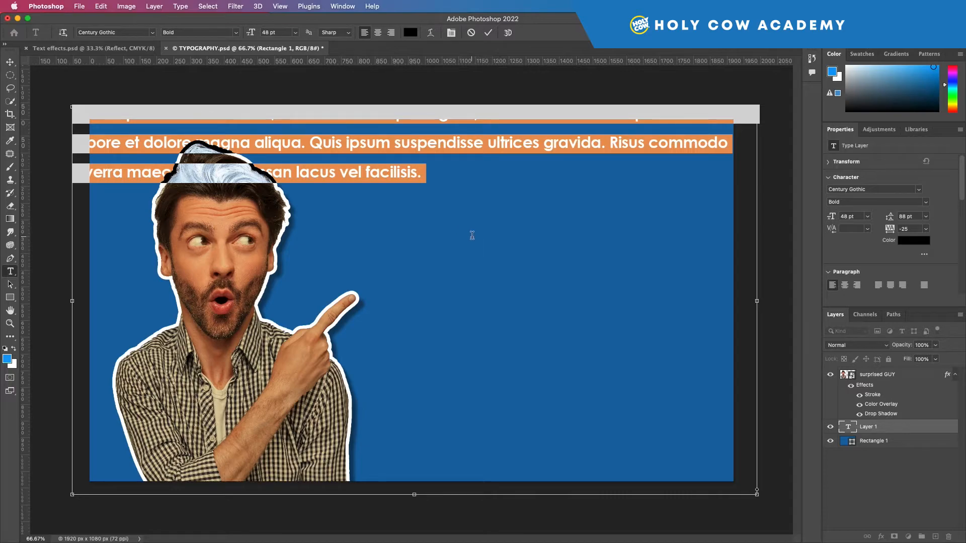
{"action": "left_click", "coordinate": [10, 61]}
{"action": "key", "text": "super+z"}
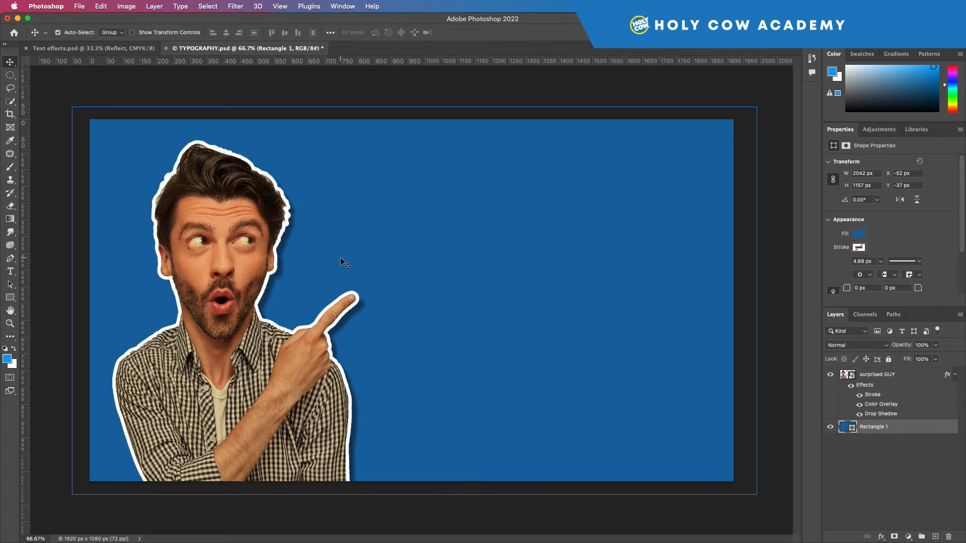
{"action": "left_click", "coordinate": [10, 271]}
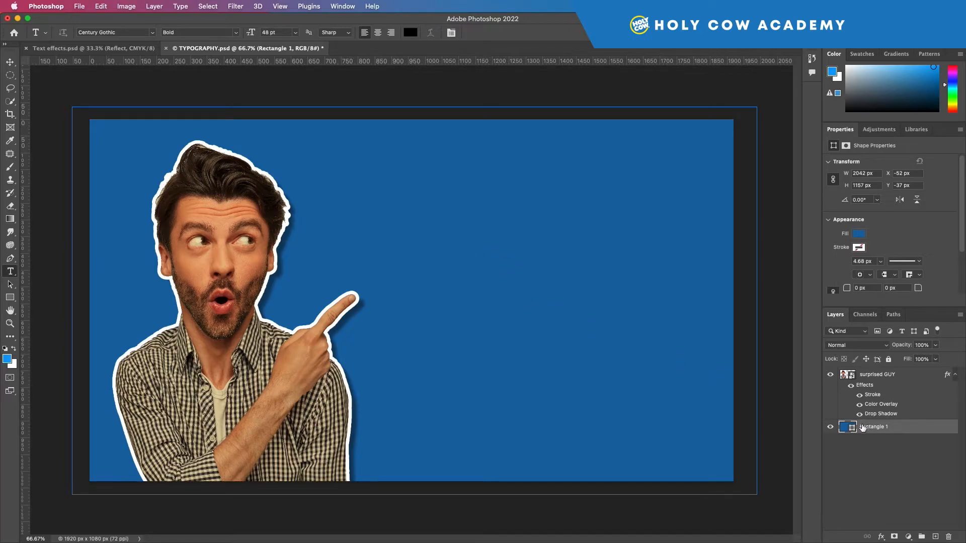
{"action": "left_click", "coordinate": [493, 267]}
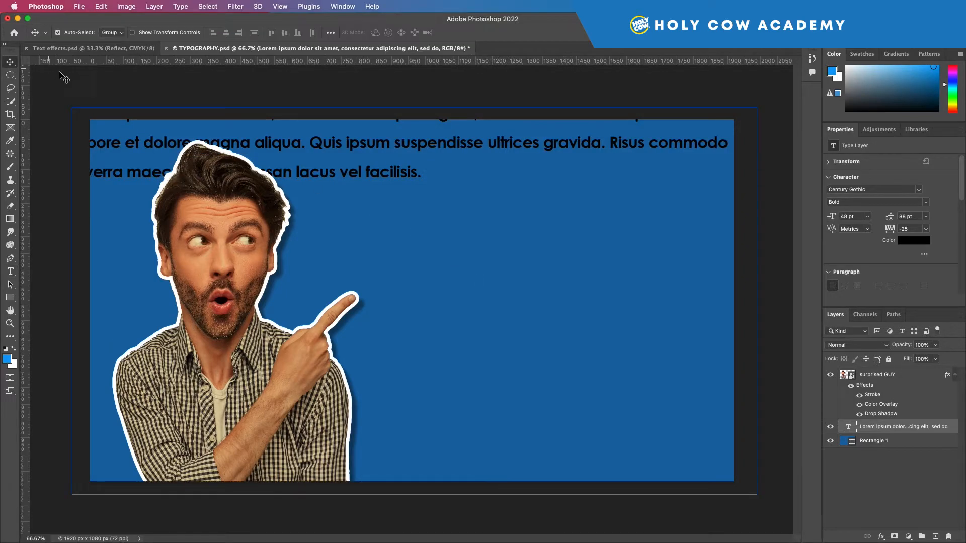
{"action": "left_click", "coordinate": [10, 61]}
{"action": "key", "text": "super+z"}
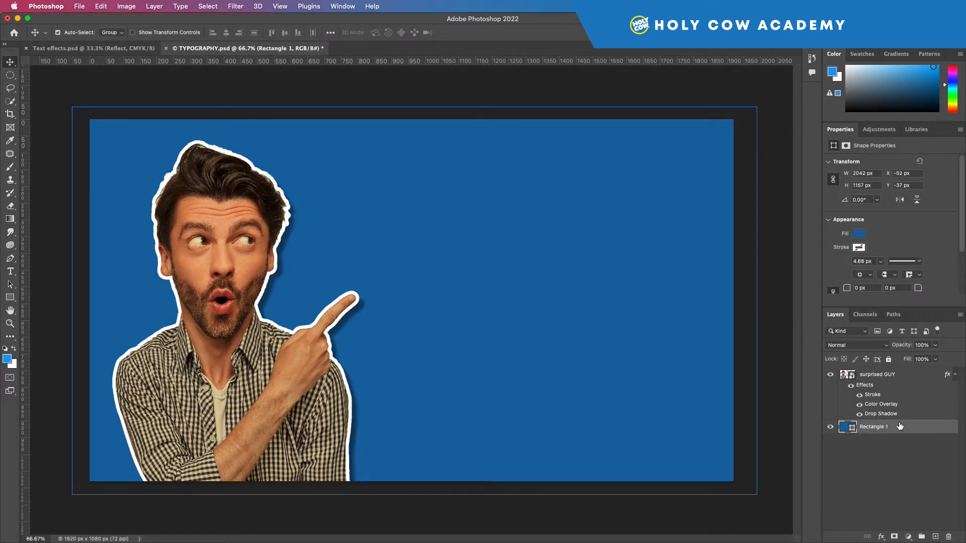
- Lock the Rectangle 1 background layer, add a new empty layer and move it above the surprised GUY layer
{"action": "left_click", "coordinate": [889, 358]}
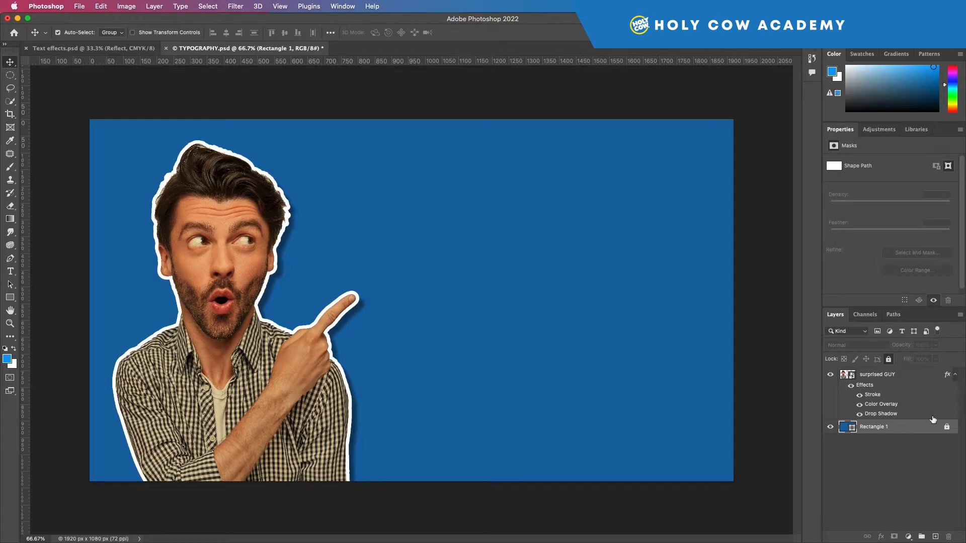
{"action": "left_click", "coordinate": [935, 536]}
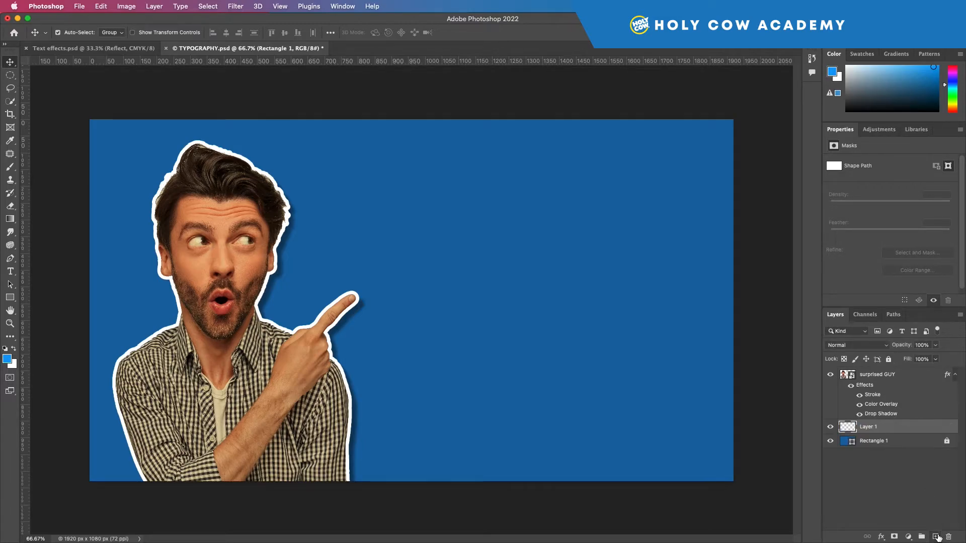
{"action": "left_click", "coordinate": [892, 423]}
{"action": "left_click_drag", "start_coordinate": [873, 365], "coordinate": [879, 373]}
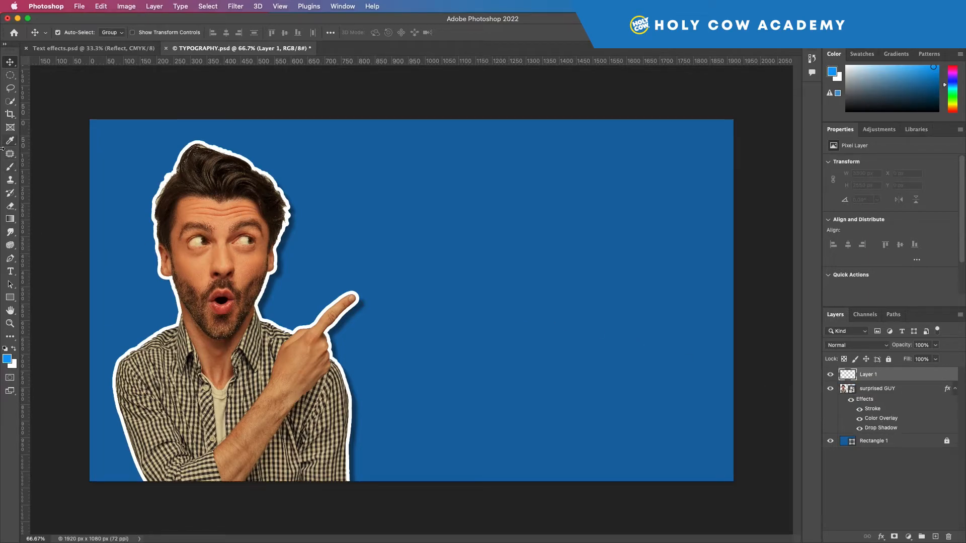
- Add the point text "LAYER STYLES" on the blue area beside the man's face and commit it
{"action": "left_click", "coordinate": [10, 271]}
{"action": "left_click", "coordinate": [385, 224]}
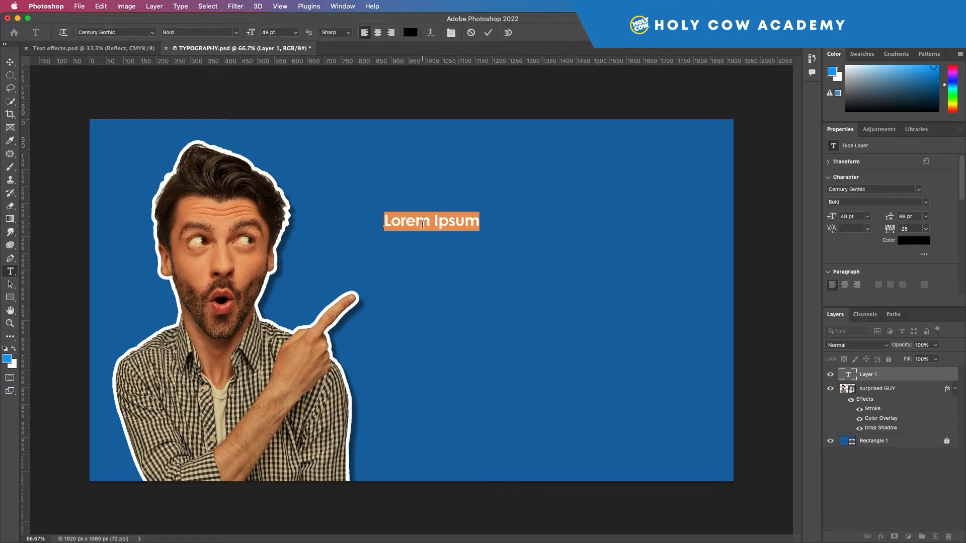
{"action": "type", "text": "LAYER STYLES"}
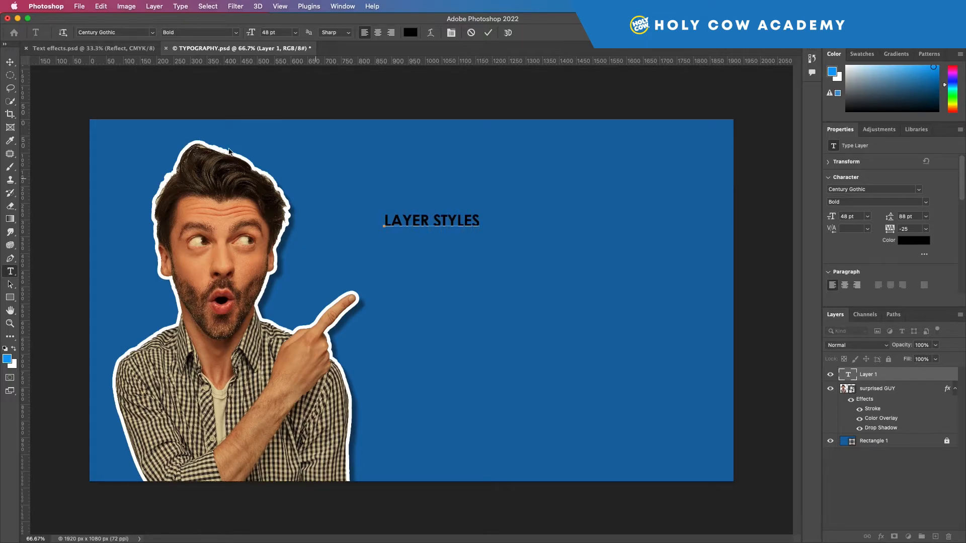
{"action": "key", "text": "super+Return"}
- Scale the LAYER STYLES text to about 415% and position it above the man's pointing finger, filling the space beside him
{"action": "key", "text": "super+t"}
{"action": "left_click_drag", "start_coordinate": [494, 246], "coordinate": [669, 287]}
{"action": "left_click_drag", "start_coordinate": [385, 240], "coordinate": [324, 240]}
{"action": "mouse_move", "coordinate": [493, 276]}
{"action": "left_mouse_down"}
{"action": "mouse_move", "coordinate": [499, 290]}
{"action": "mouse_move", "coordinate": [492, 285]}
{"action": "left_mouse_up"}
{"action": "left_click_drag", "start_coordinate": [452, 251], "coordinate": [467, 251]}
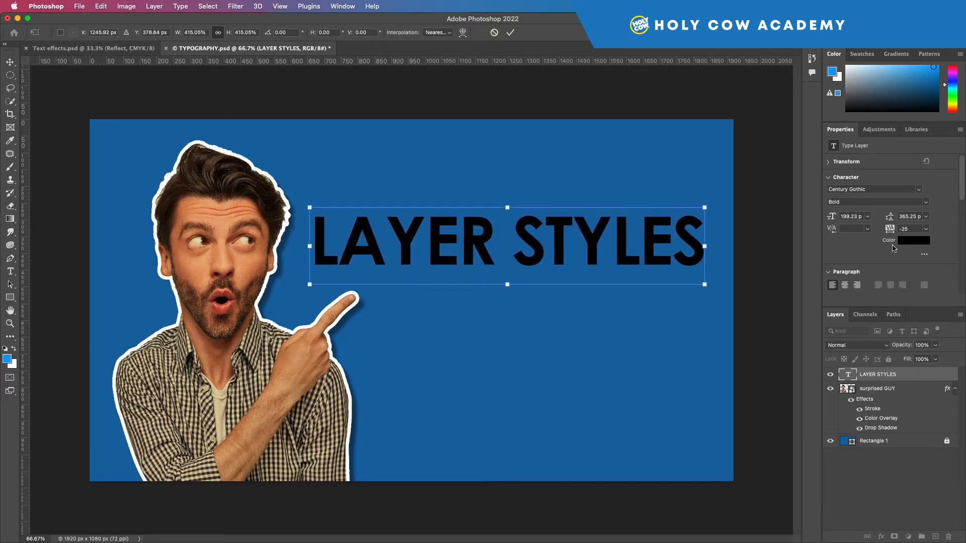
{"action": "key", "text": "Return"}
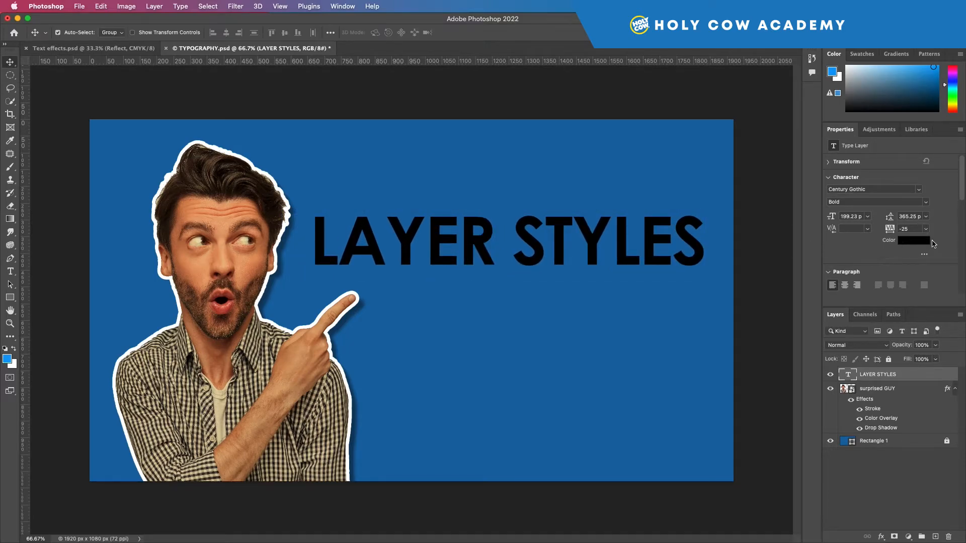
- Set the LAYER STYLES text's tracking to -75 and tighten the kerning between the A and Y of LAYER
{"action": "left_click", "coordinate": [925, 229]}
{"action": "left_click", "coordinate": [914, 248]}
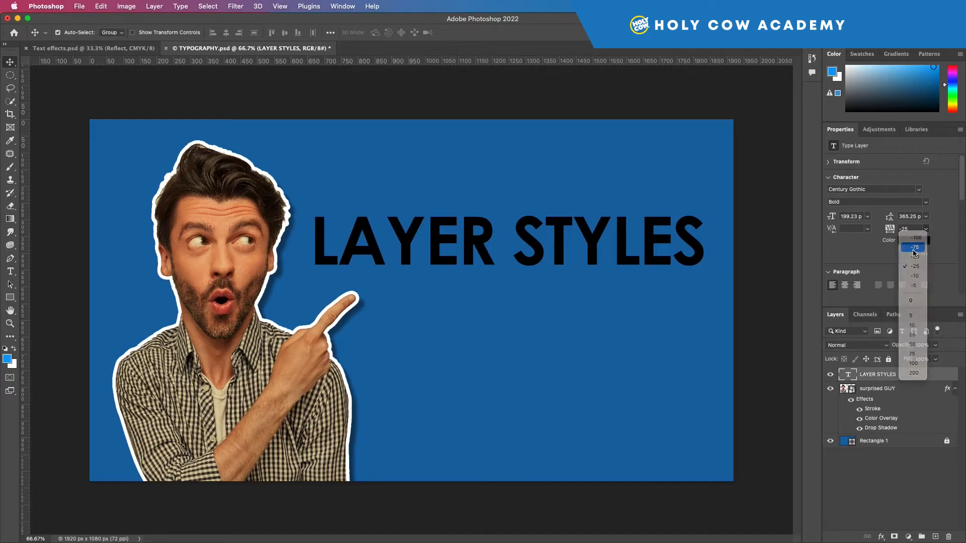
{"action": "double_click", "coordinate": [394, 236]}
{"action": "left_click", "coordinate": [385, 234]}
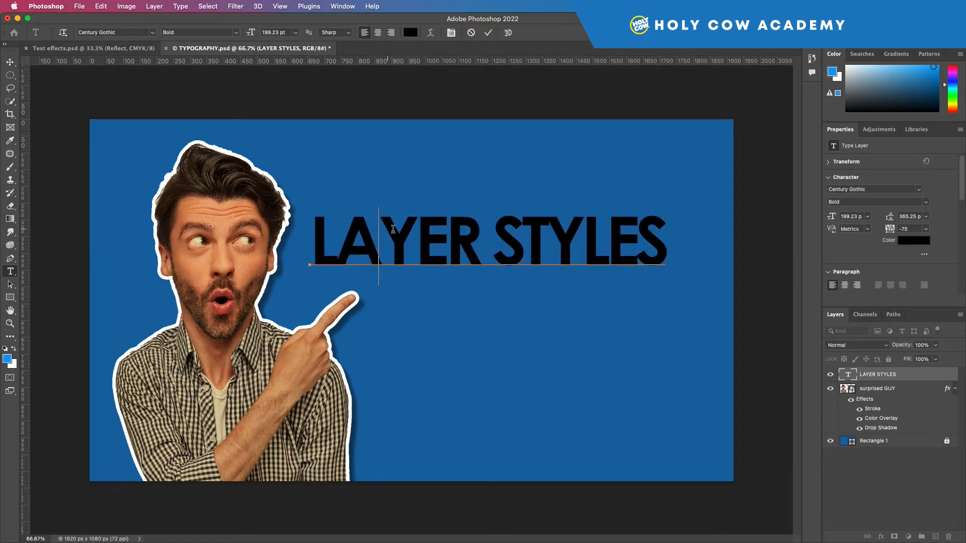
{"action": "key", "text": "alt+Left"}
{"action": "key", "text": "alt+Left"}
{"action": "key", "text": "alt+Left"}
{"action": "key", "text": "alt+Left"}
{"action": "key", "text": "alt+Left"}
{"action": "key", "text": "alt+Left"}
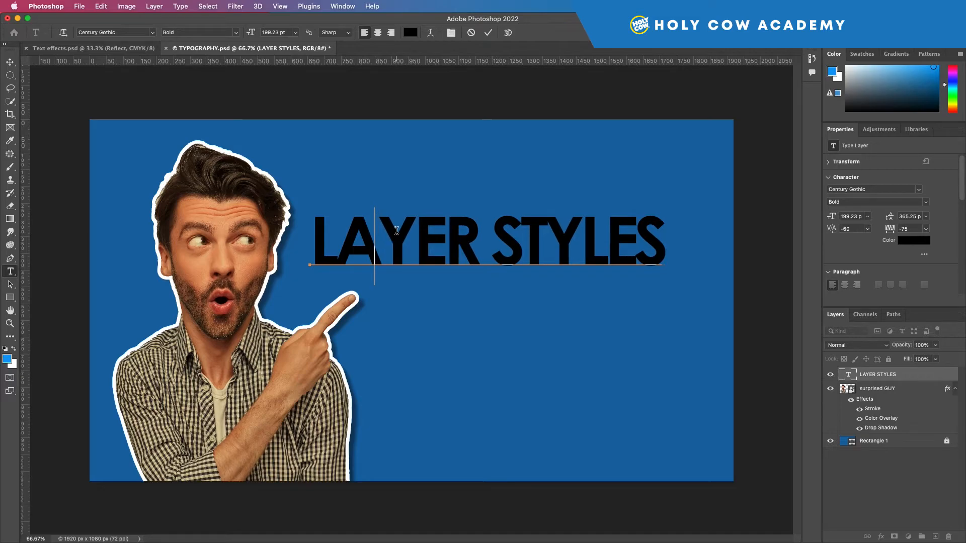
- Loosen the kerning between L and A in LAYER and between T and Y in STYLES, and shift the text slightly right
{"action": "left_click", "coordinate": [340, 241]}
{"action": "key", "text": "alt+Right"}
{"action": "key", "text": "alt+Right"}
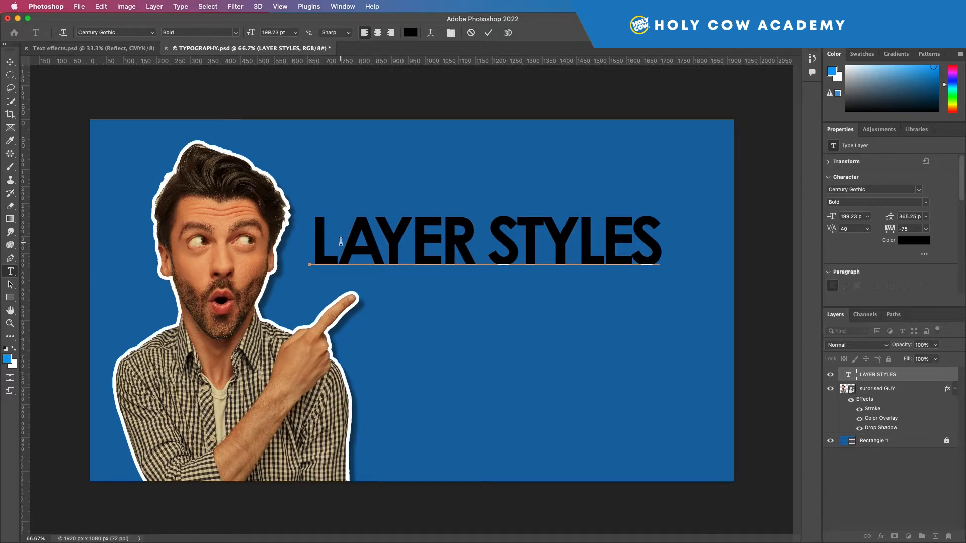
{"action": "key", "text": "alt+Right"}
{"action": "left_click", "coordinate": [548, 242]}
{"action": "key", "text": "alt+Right"}
{"action": "key", "text": "alt+Right"}
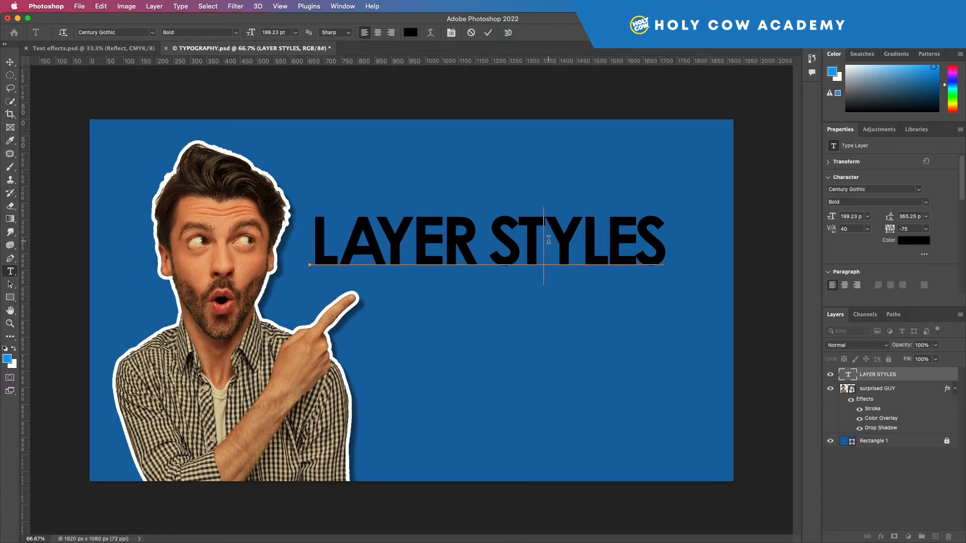
{"action": "left_click", "coordinate": [10, 62]}
{"action": "left_click_drag", "start_coordinate": [458, 253], "coordinate": [472, 253]}
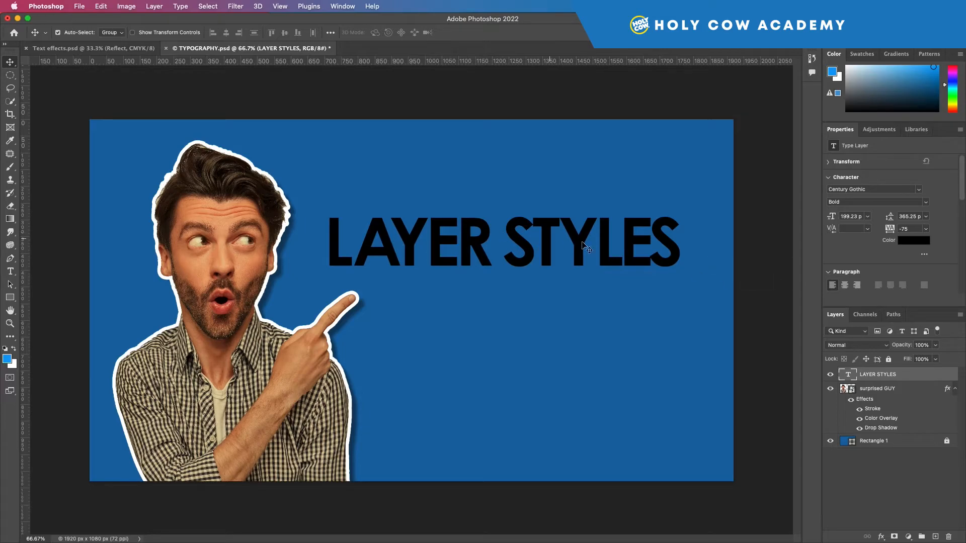
- Open the LAYER STYLES layer's style settings and preview Stroke, Bevel & Emboss, Color Overlay and Gradient Overlay, switching each off again
{"action": "double_click", "coordinate": [915, 376]}
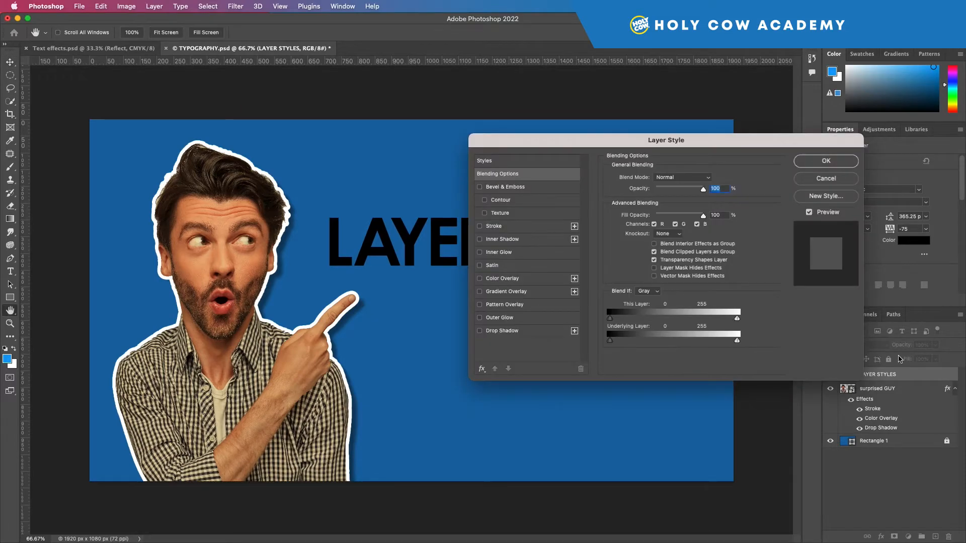
{"action": "left_click", "coordinate": [479, 226]}
{"action": "left_click", "coordinate": [479, 226]}
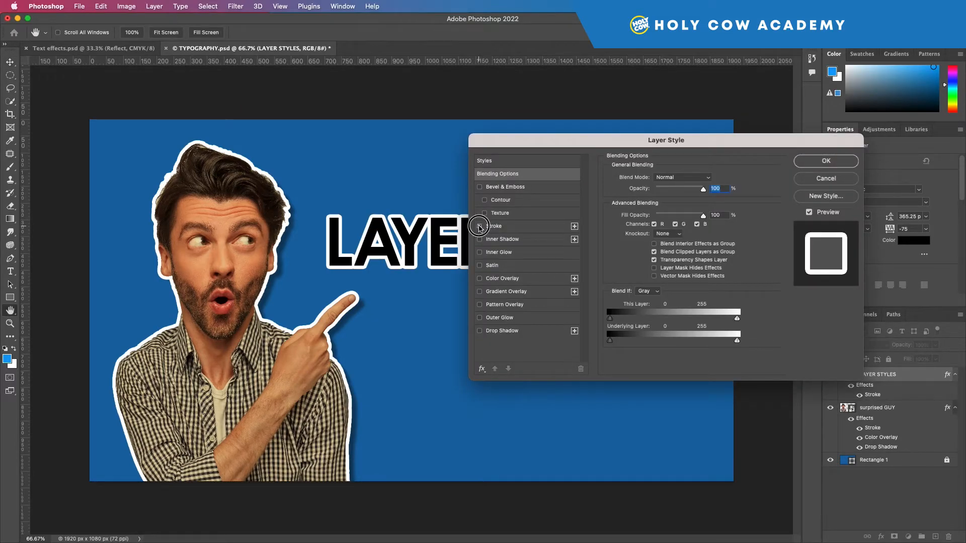
{"action": "left_click", "coordinate": [479, 187]}
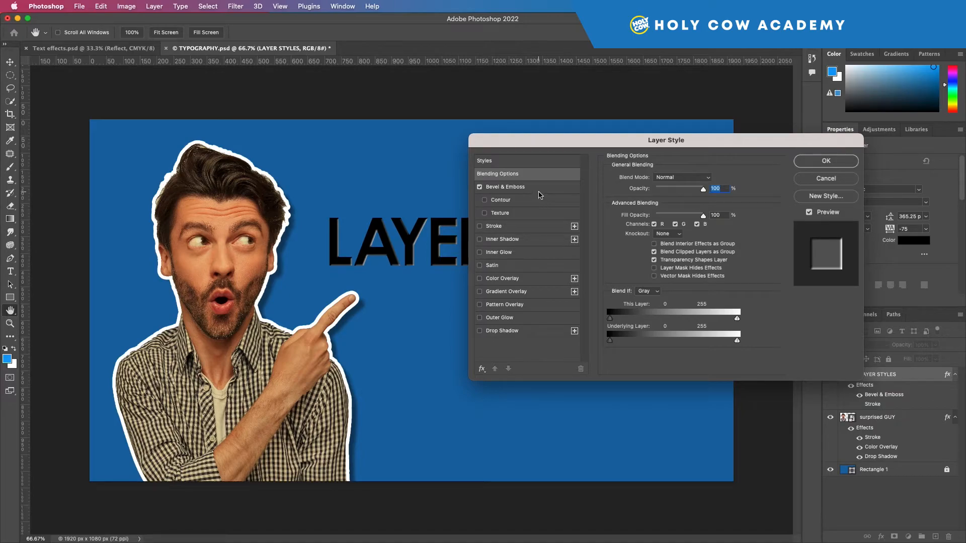
{"action": "left_click", "coordinate": [479, 187]}
{"action": "left_click", "coordinate": [480, 279]}
{"action": "left_click", "coordinate": [481, 279]}
{"action": "left_click", "coordinate": [480, 292]}
{"action": "left_click", "coordinate": [480, 292]}
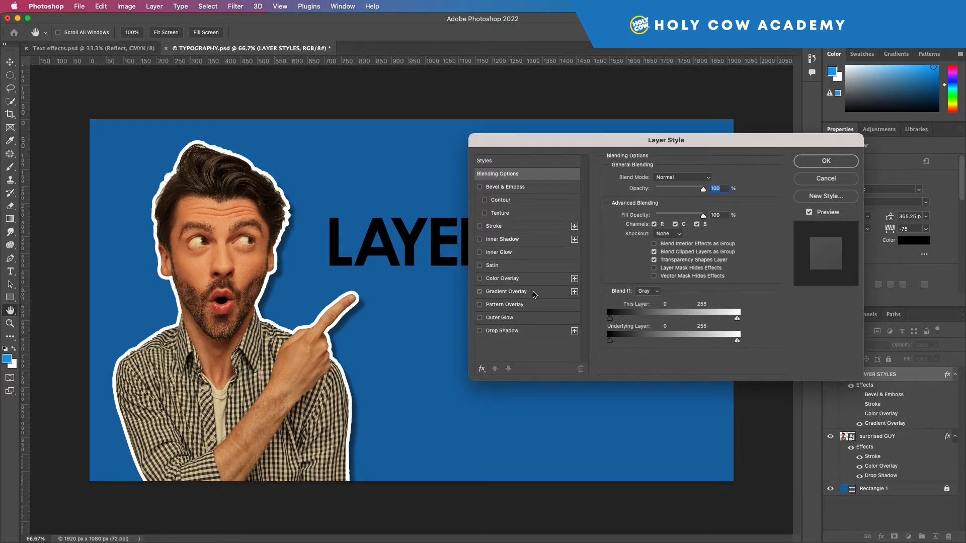
- Give the text a linear Gradient Overlay in Normal mode with 60% opacity and 110% scale
{"action": "left_click", "coordinate": [528, 293]}
{"action": "left_click", "coordinate": [669, 178]}
{"action": "left_click", "coordinate": [655, 144]}
{"action": "left_click_drag", "start_coordinate": [647, 188], "coordinate": [674, 189]}
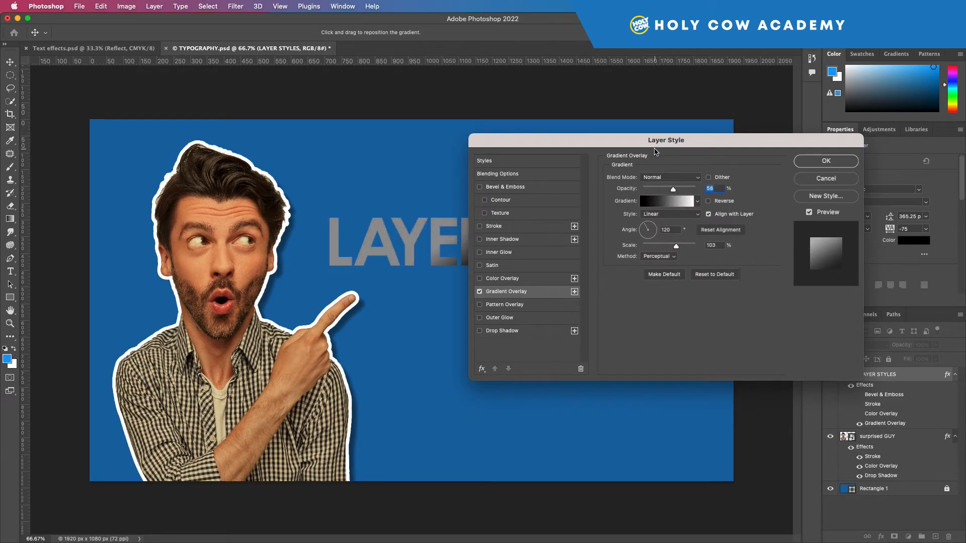
{"action": "left_click_drag", "start_coordinate": [656, 141], "coordinate": [780, 170]}
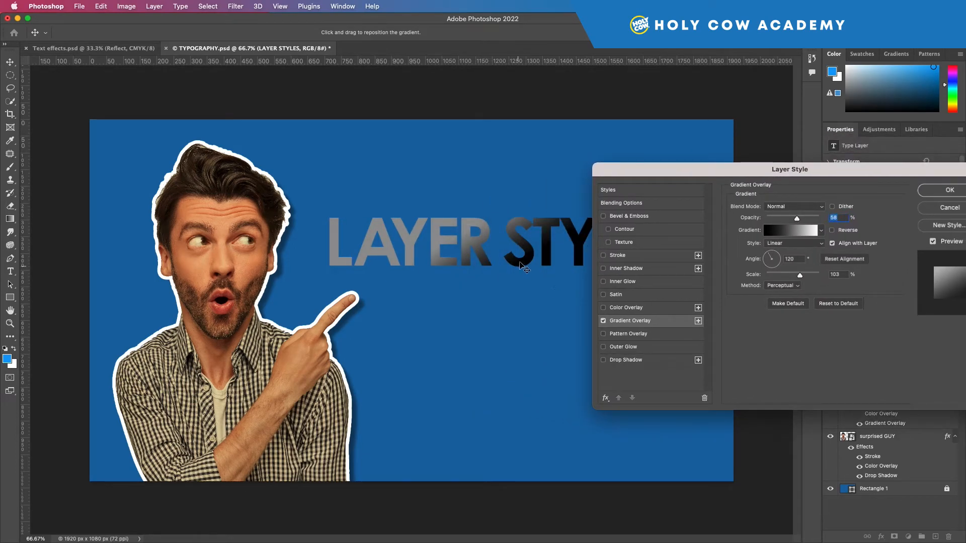
{"action": "mouse_move", "coordinate": [797, 280]}
{"action": "left_mouse_down"}
{"action": "mouse_move", "coordinate": [784, 279]}
{"action": "mouse_move", "coordinate": [804, 277]}
{"action": "left_mouse_up"}
{"action": "mouse_move", "coordinate": [796, 218]}
{"action": "left_mouse_down"}
{"action": "mouse_move", "coordinate": [785, 218]}
{"action": "mouse_move", "coordinate": [817, 219]}
{"action": "mouse_move", "coordinate": [772, 218]}
{"action": "mouse_move", "coordinate": [807, 218]}
{"action": "mouse_move", "coordinate": [777, 219]}
{"action": "mouse_move", "coordinate": [798, 219]}
{"action": "left_mouse_up"}
- Set the gradient overlay's angle to 174° and scale to 61%, and try reversing its direction
{"action": "left_click_drag", "start_coordinate": [808, 168], "coordinate": [661, 161]}
{"action": "left_click", "coordinate": [626, 244]}
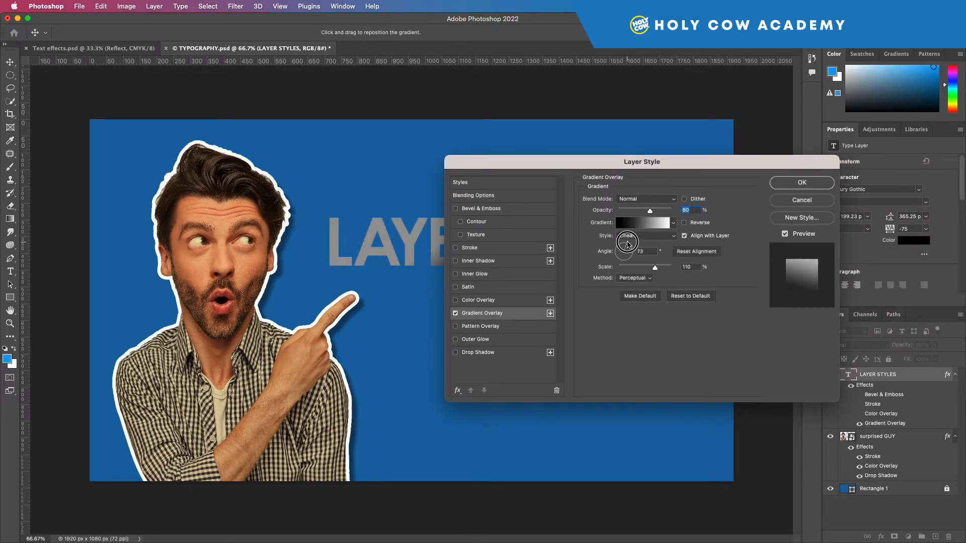
{"action": "left_click_drag", "start_coordinate": [578, 163], "coordinate": [733, 179]}
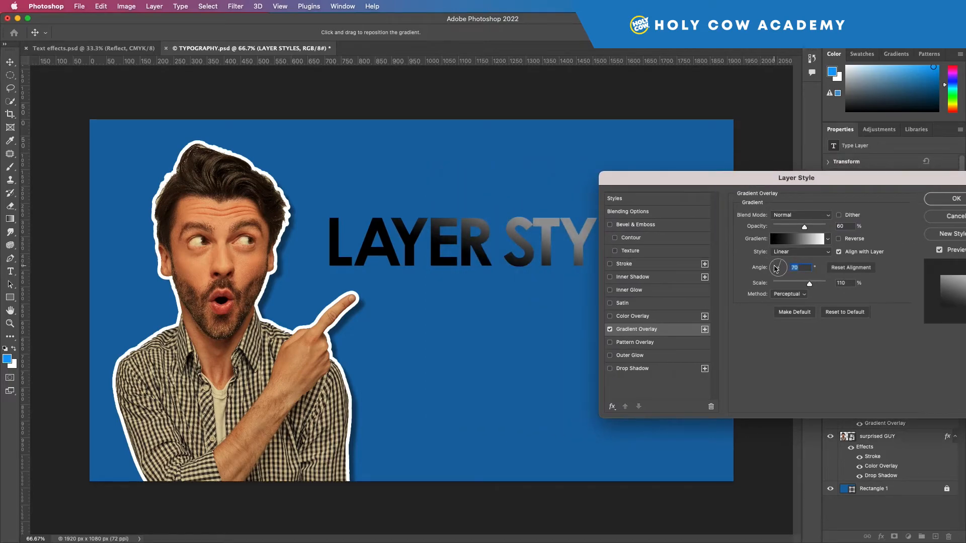
{"action": "left_click", "coordinate": [770, 268]}
{"action": "left_click_drag", "start_coordinate": [809, 284], "coordinate": [790, 284]}
{"action": "left_click", "coordinate": [838, 239]}
{"action": "left_click", "coordinate": [838, 239]}
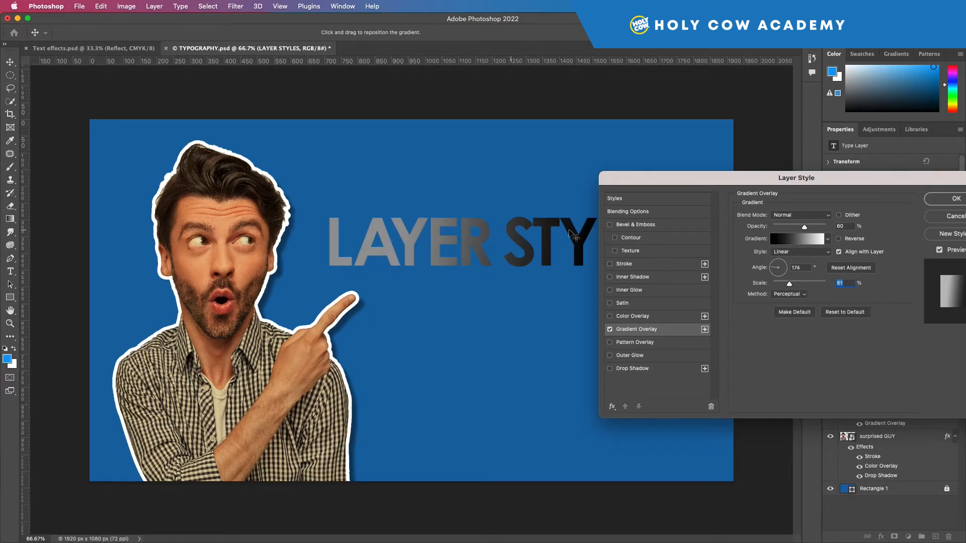
- Edit the overlay's gradient and recolour its black start stop to green #11da93
{"action": "left_click", "coordinate": [777, 238]}
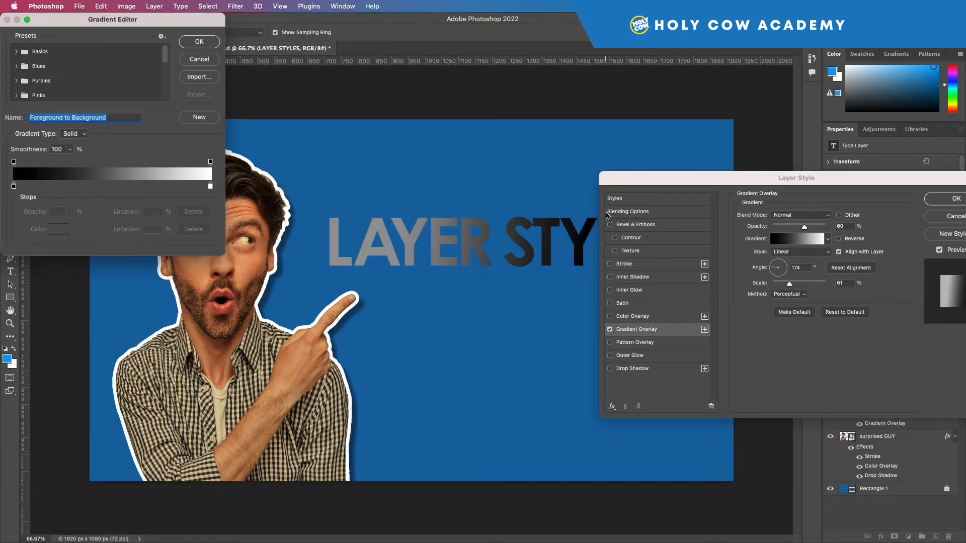
{"action": "left_click", "coordinate": [14, 186]}
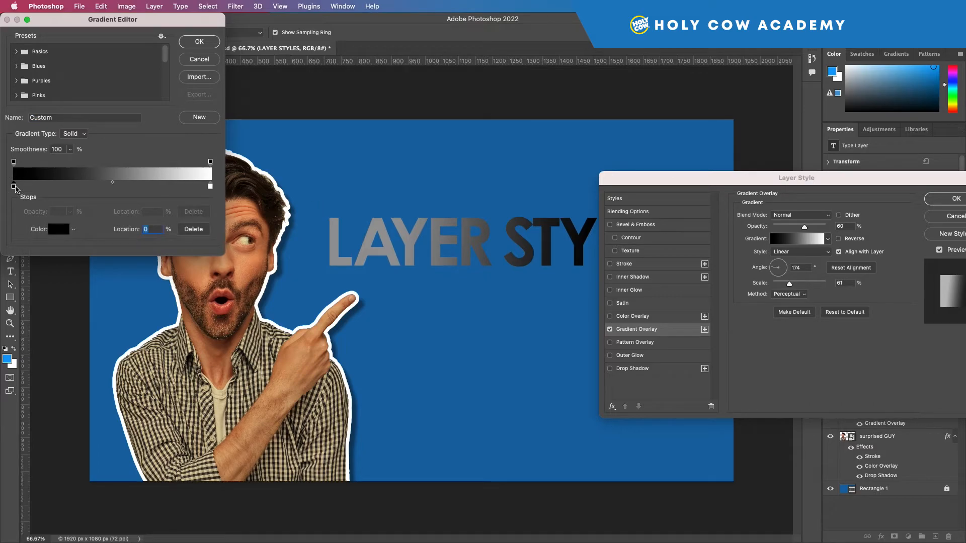
{"action": "left_click", "coordinate": [56, 232]}
{"action": "left_click", "coordinate": [637, 192]}
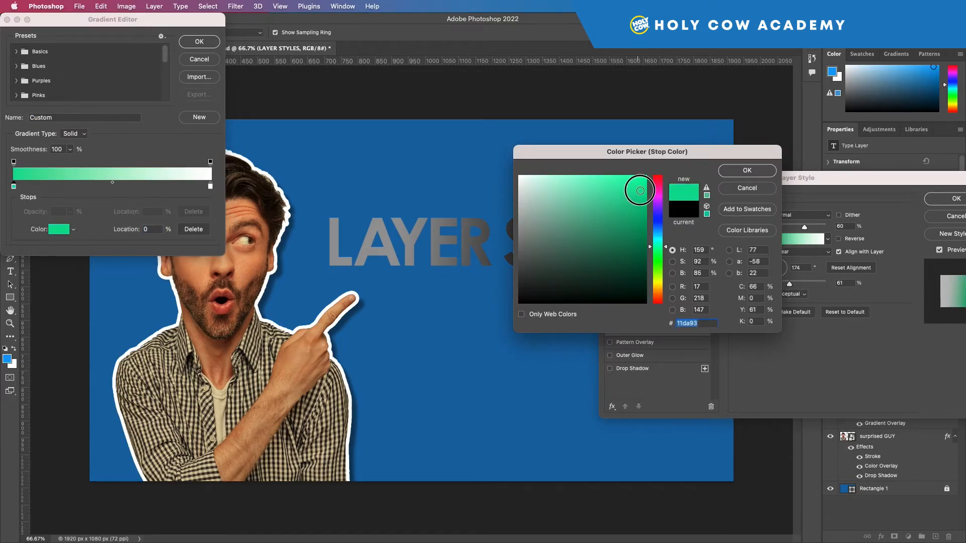
{"action": "left_click", "coordinate": [727, 173]}
- Set the opacity stop at the gradient's 100% location to 0% and accept the edited gradient
{"action": "left_click", "coordinate": [210, 186]}
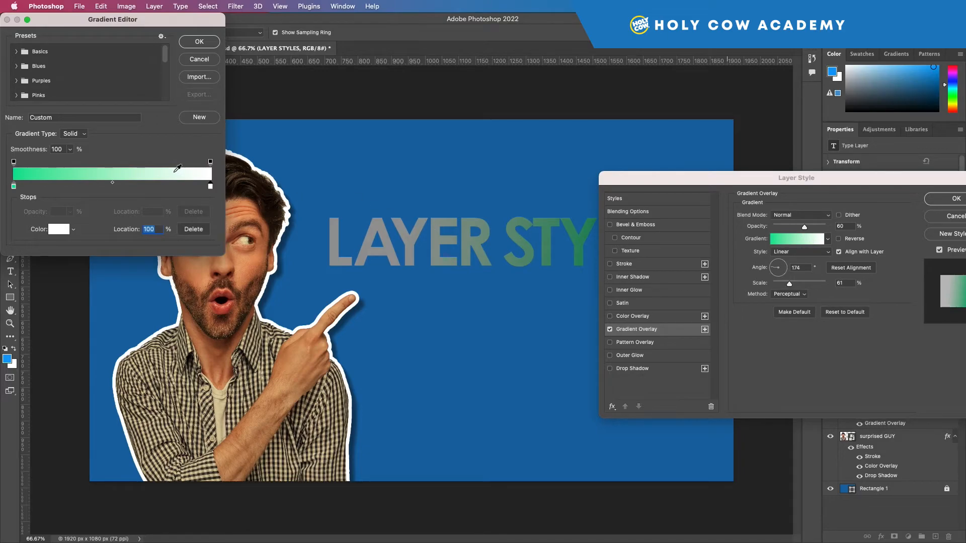
{"action": "left_click", "coordinate": [210, 161]}
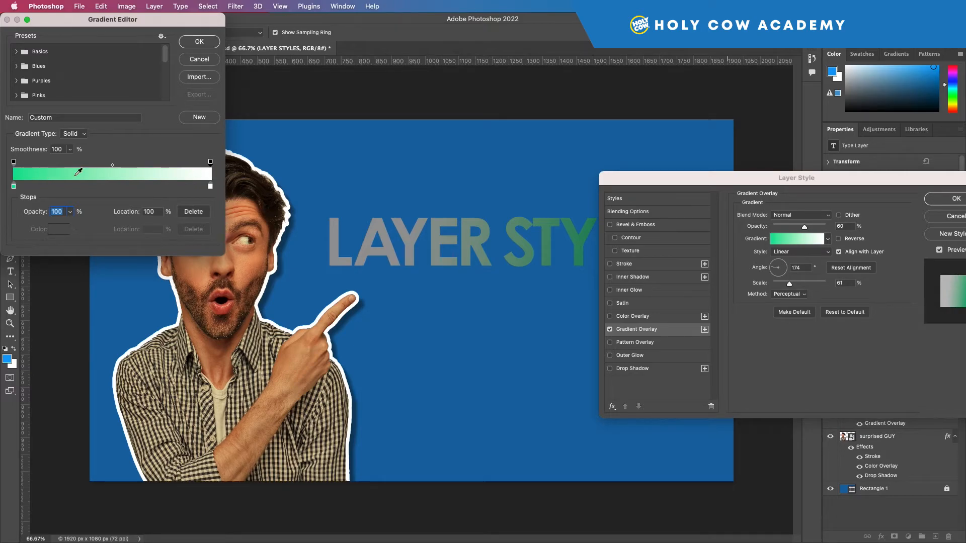
{"action": "left_click", "coordinate": [70, 214]}
{"action": "left_click_drag", "start_coordinate": [62, 224], "coordinate": [2, 226]}
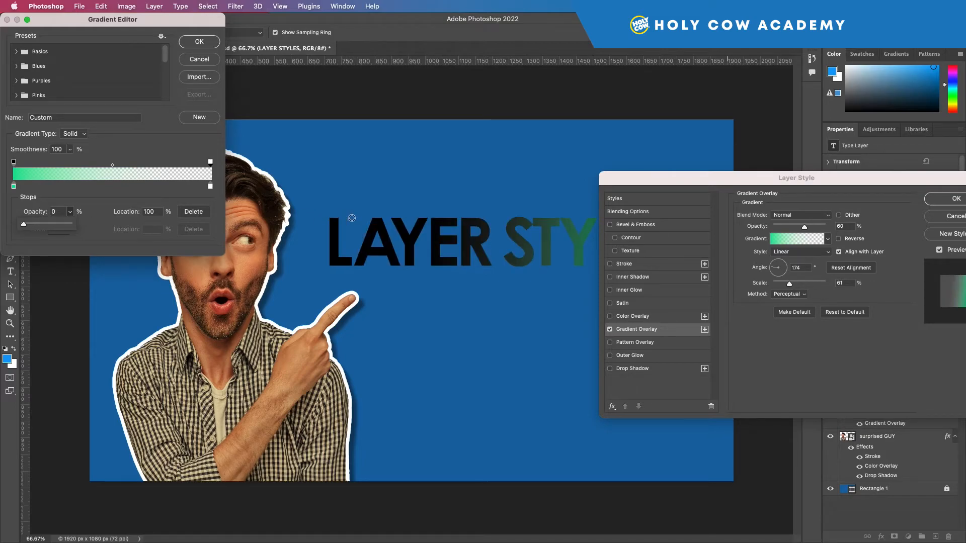
{"action": "left_click", "coordinate": [199, 42]}
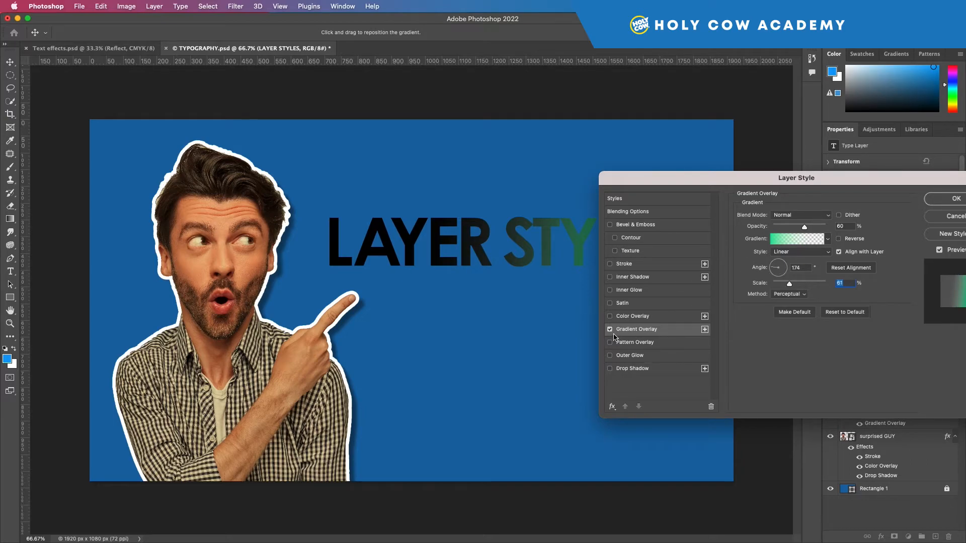
- Turn off the Gradient Overlay and enable a Drop Shadow in dark blue #043e6a, derived from the sampled background blue
{"action": "left_click", "coordinate": [609, 329]}
{"action": "left_click", "coordinate": [609, 369]}
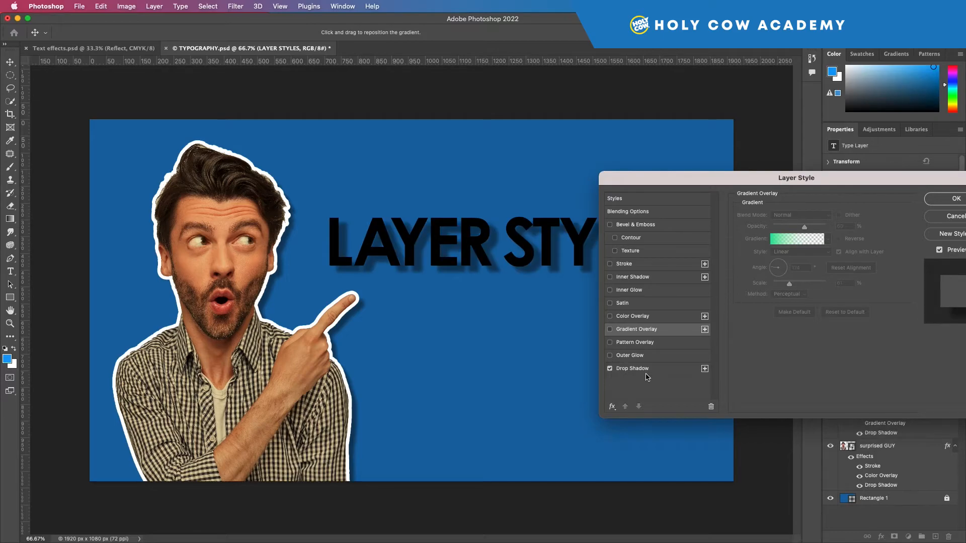
{"action": "left_click", "coordinate": [648, 369]}
{"action": "left_click", "coordinate": [839, 216]}
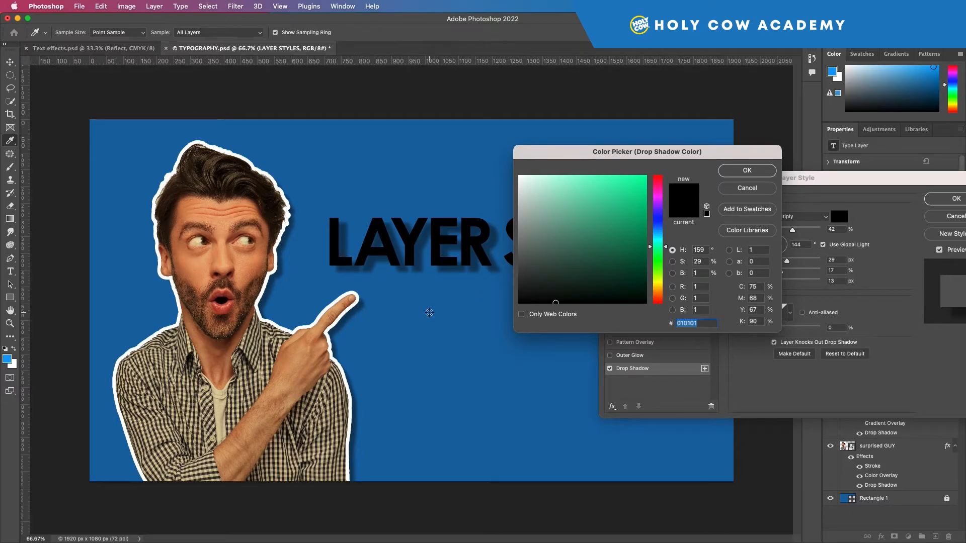
{"action": "left_click", "coordinate": [430, 316]}
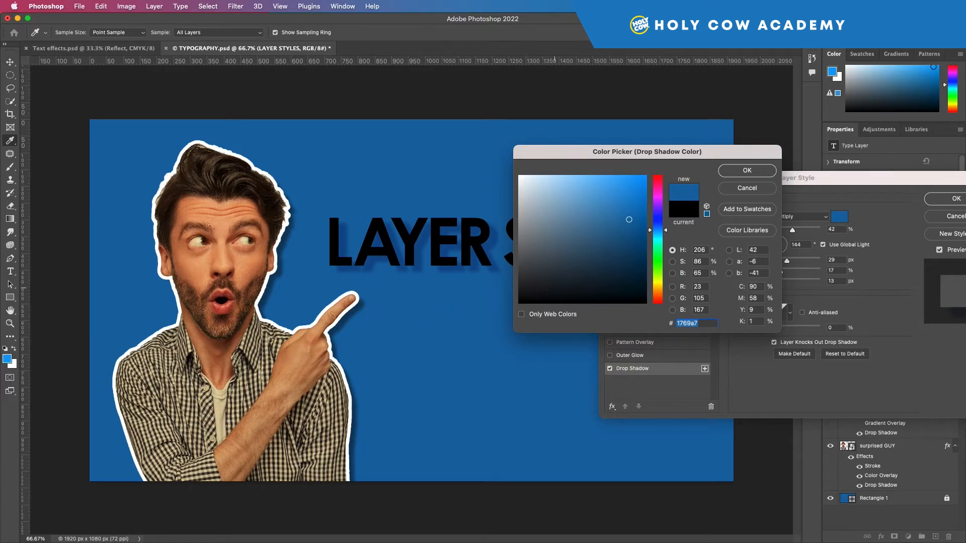
{"action": "left_click_drag", "start_coordinate": [633, 236], "coordinate": [642, 251]}
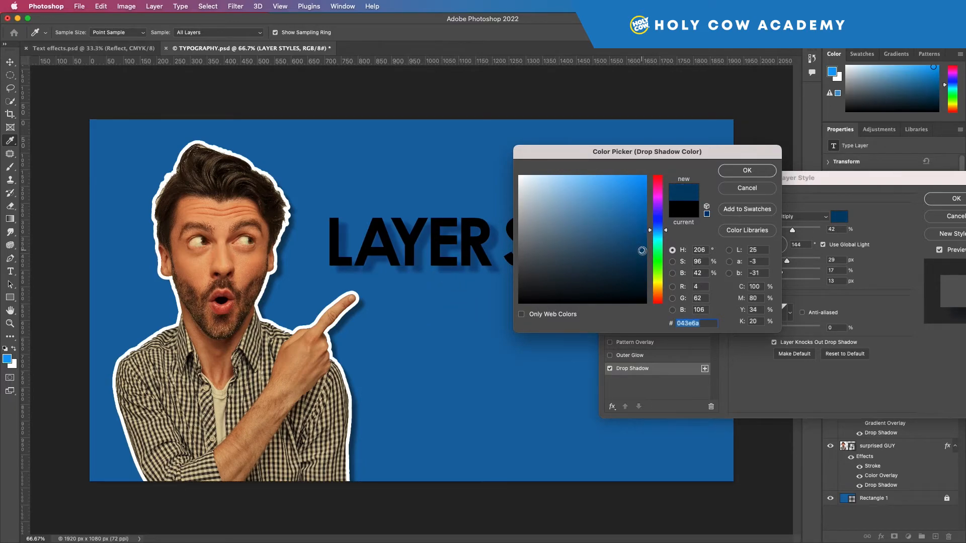
{"action": "left_click", "coordinate": [737, 171]}
- Shorten the drop shadow's distance to 11 px and increase its opacity
{"action": "left_click", "coordinate": [805, 230]}
{"action": "left_click_drag", "start_coordinate": [812, 229], "coordinate": [777, 263]}
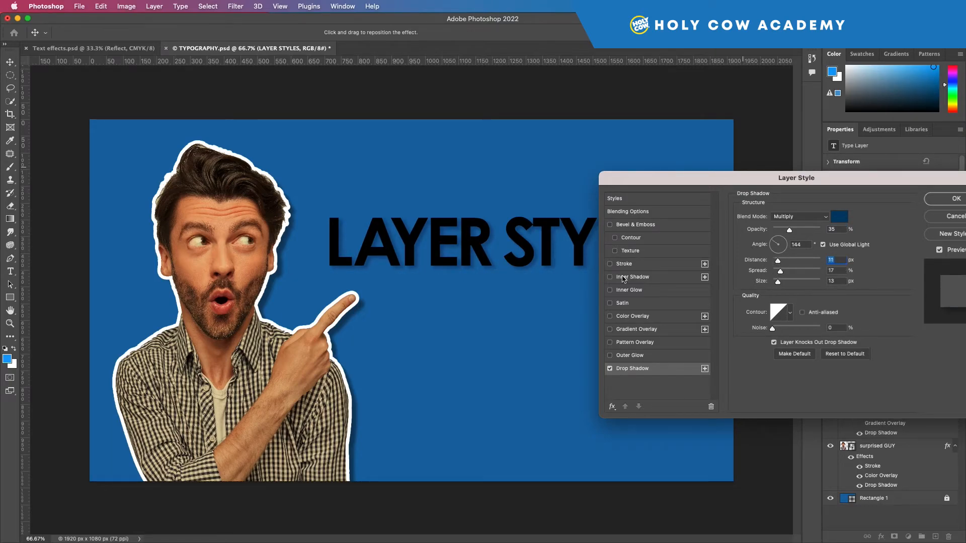
{"action": "left_click_drag", "start_coordinate": [789, 230], "coordinate": [793, 232]}
{"action": "mouse_move", "coordinate": [793, 231]}
{"action": "left_mouse_down"}
{"action": "mouse_move", "coordinate": [820, 231]}
{"action": "mouse_move", "coordinate": [801, 232]}
{"action": "left_mouse_up"}
- Apply a white Color Overlay to the text in Normal mode at 100% opacity and accept the layer style
{"action": "left_click", "coordinate": [618, 321]}
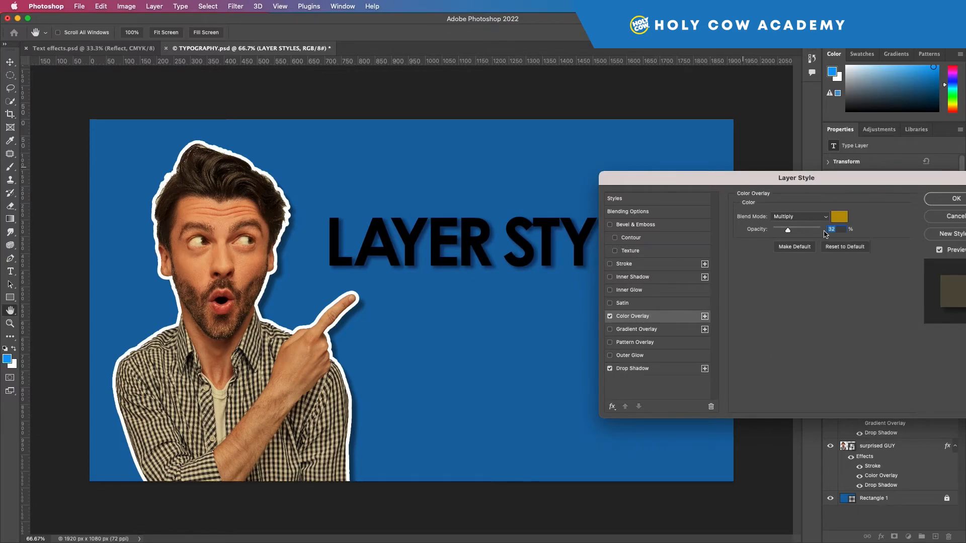
{"action": "left_click", "coordinate": [824, 217]}
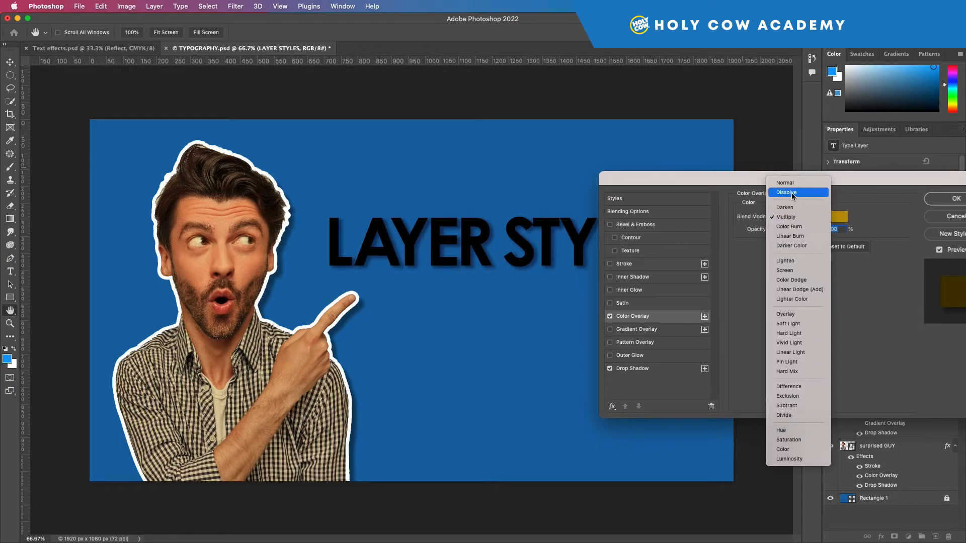
{"action": "left_click", "coordinate": [787, 184]}
{"action": "left_click", "coordinate": [843, 217]}
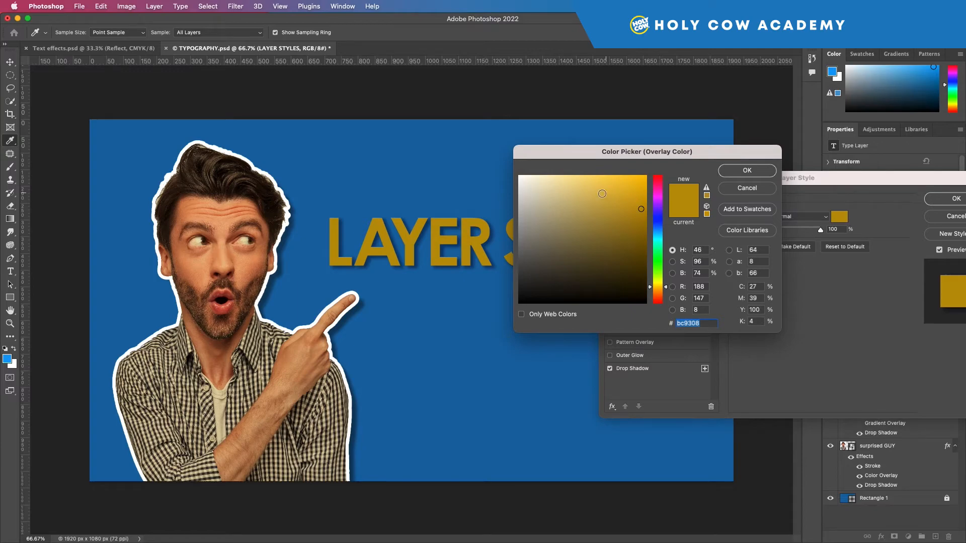
{"action": "left_click_drag", "start_coordinate": [606, 193], "coordinate": [519, 176]}
{"action": "left_click", "coordinate": [747, 170]}
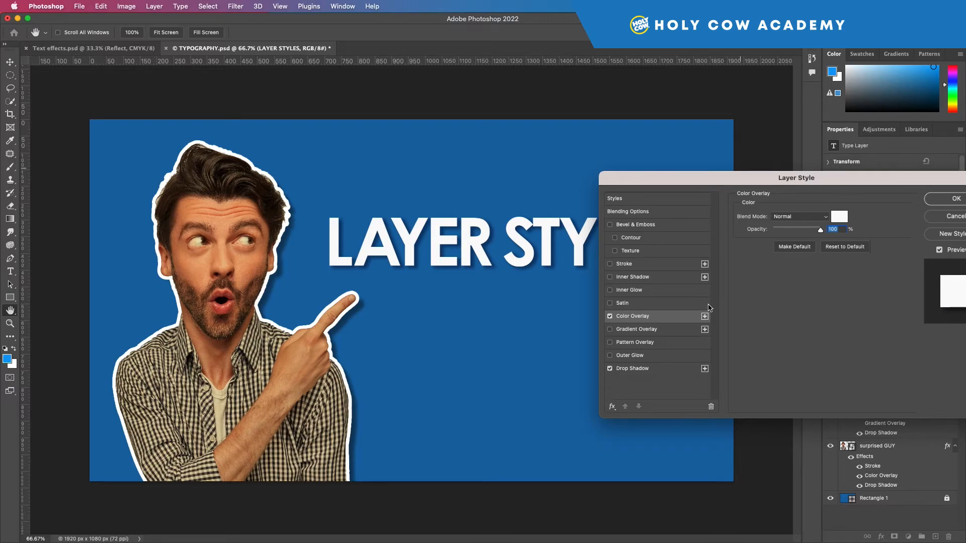
{"action": "left_click_drag", "start_coordinate": [825, 180], "coordinate": [727, 183]}
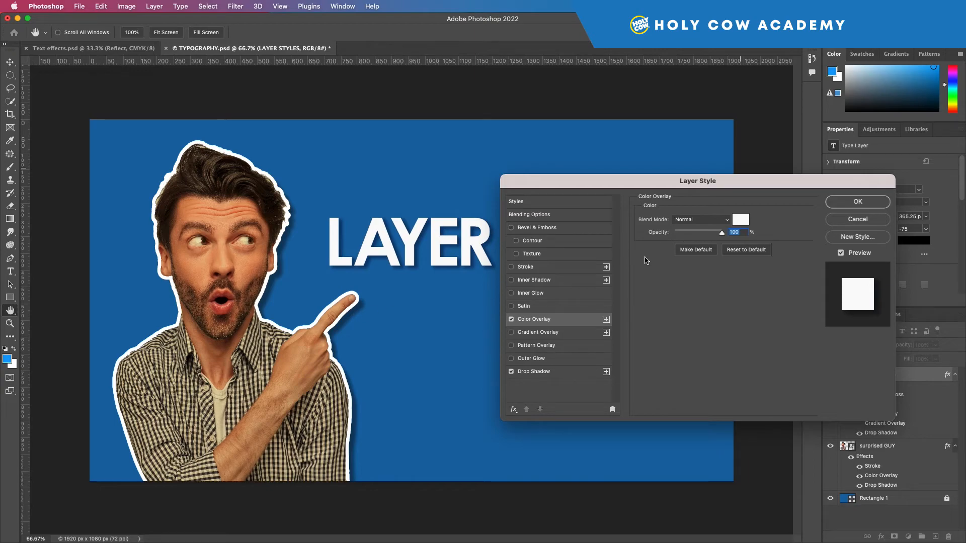
{"action": "left_click", "coordinate": [857, 202]}
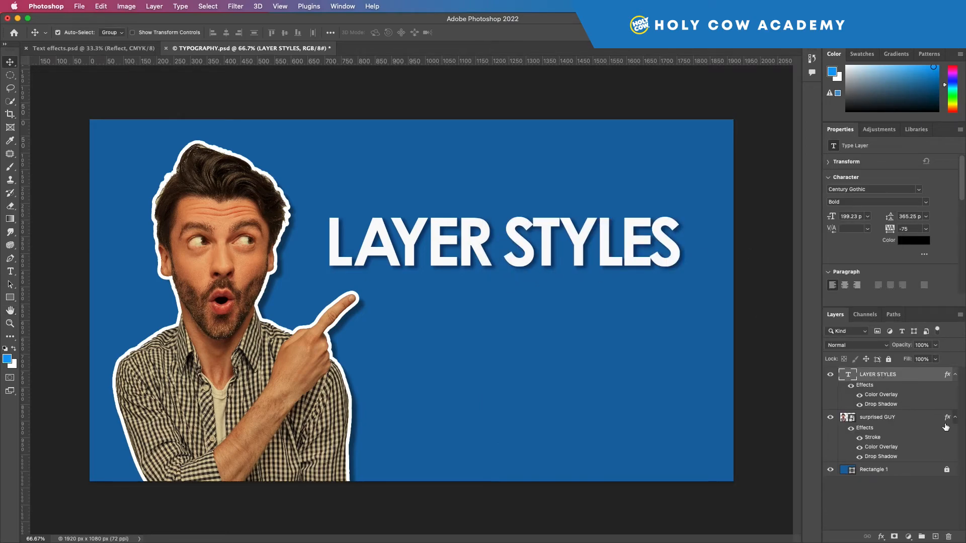
- Clear the layer style from the surprised GUY layer
{"action": "left_click", "coordinate": [920, 418]}
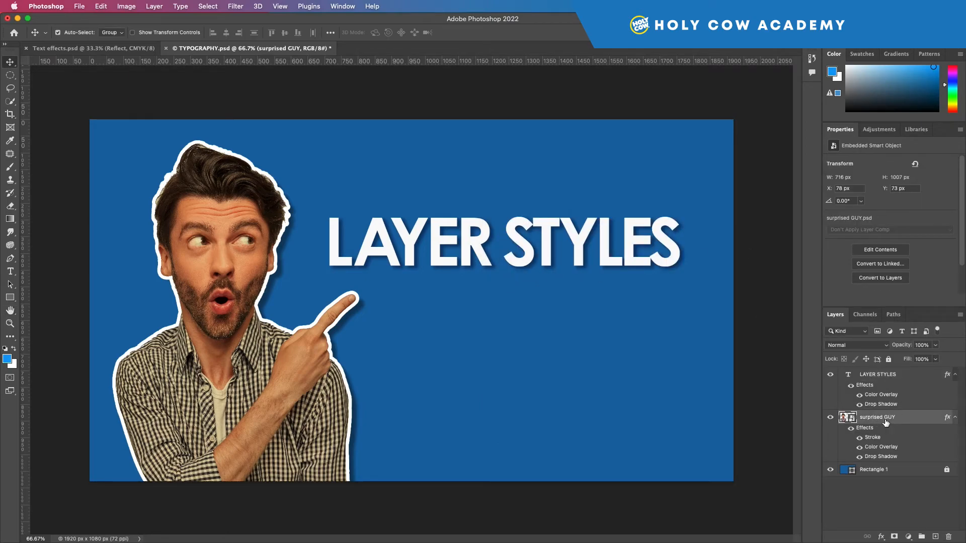
{"action": "right_click", "coordinate": [913, 418]}
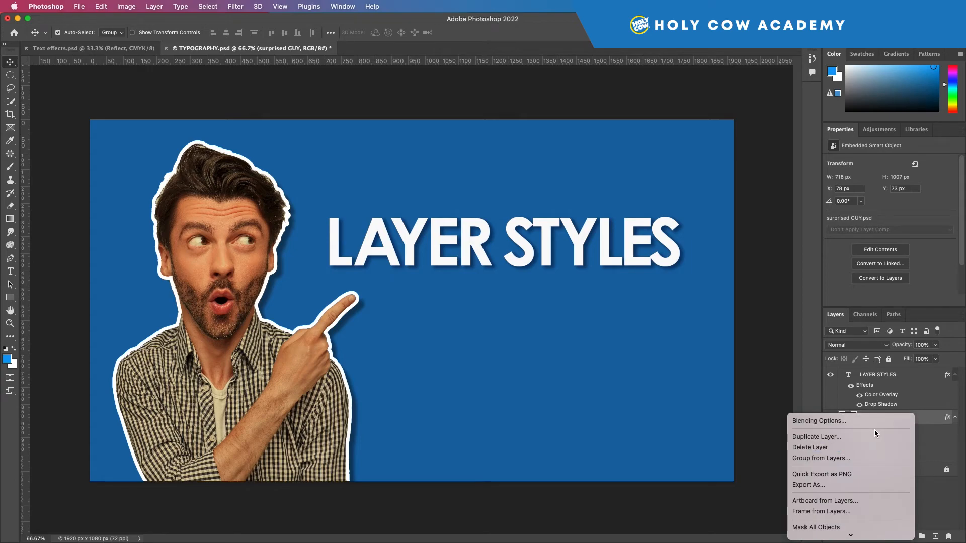
{"action": "scroll", "coordinate": [874, 428], "scroll_direction": "down", "scroll_amount": 5}
{"action": "scroll", "coordinate": [873, 423], "scroll_direction": "down", "scroll_amount": 10}
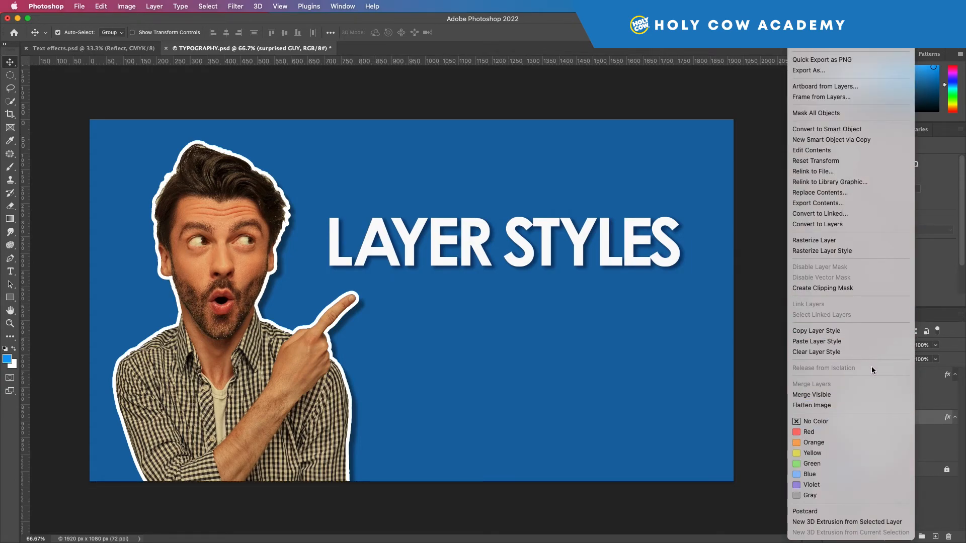
{"action": "left_click", "coordinate": [813, 352]}
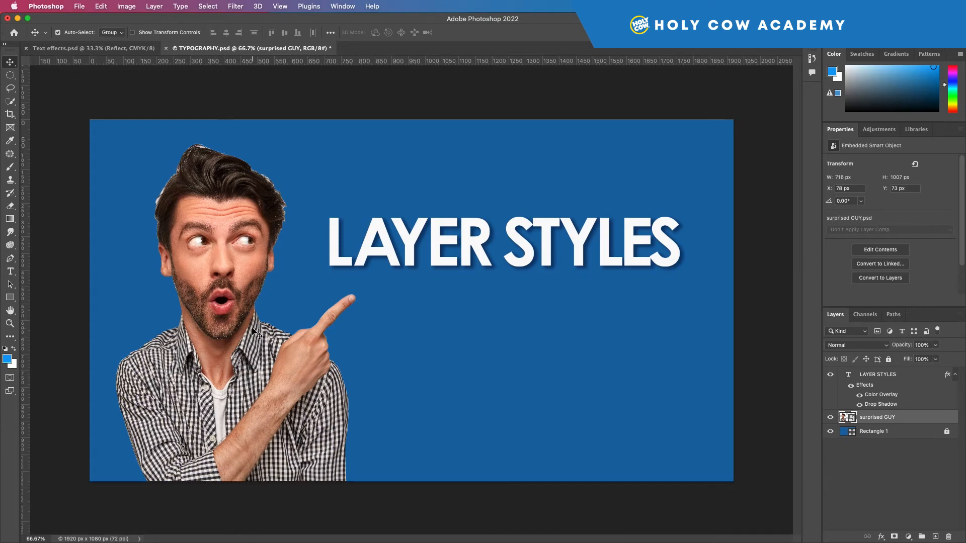
- Copy the layer style of the LAYER STYLES text layer
{"action": "right_click", "coordinate": [924, 418]}
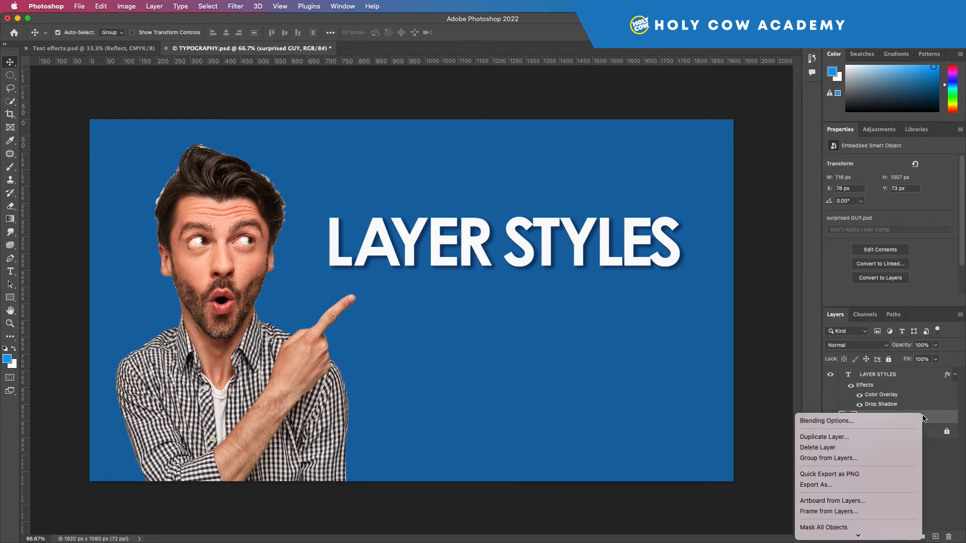
{"action": "left_click", "coordinate": [914, 378]}
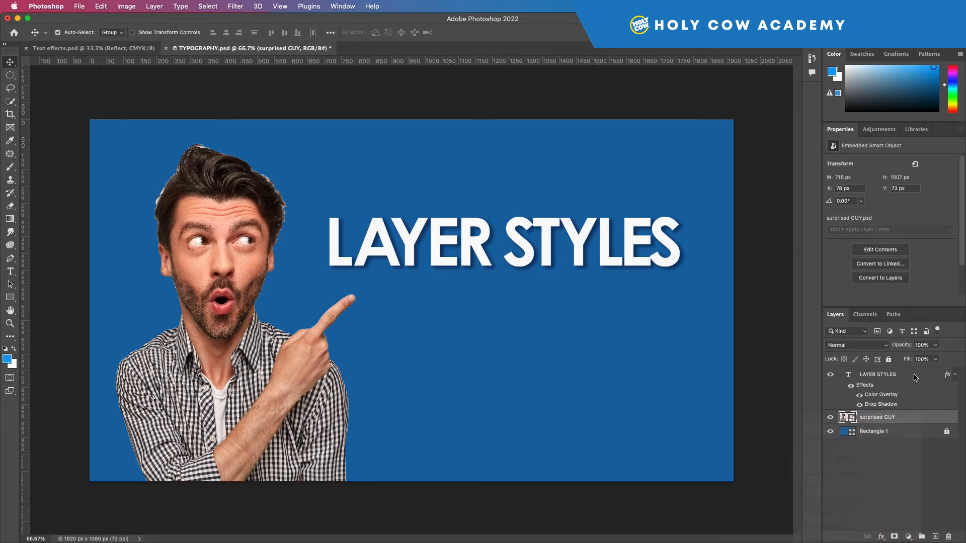
{"action": "left_click", "coordinate": [919, 378]}
{"action": "right_click", "coordinate": [915, 375]}
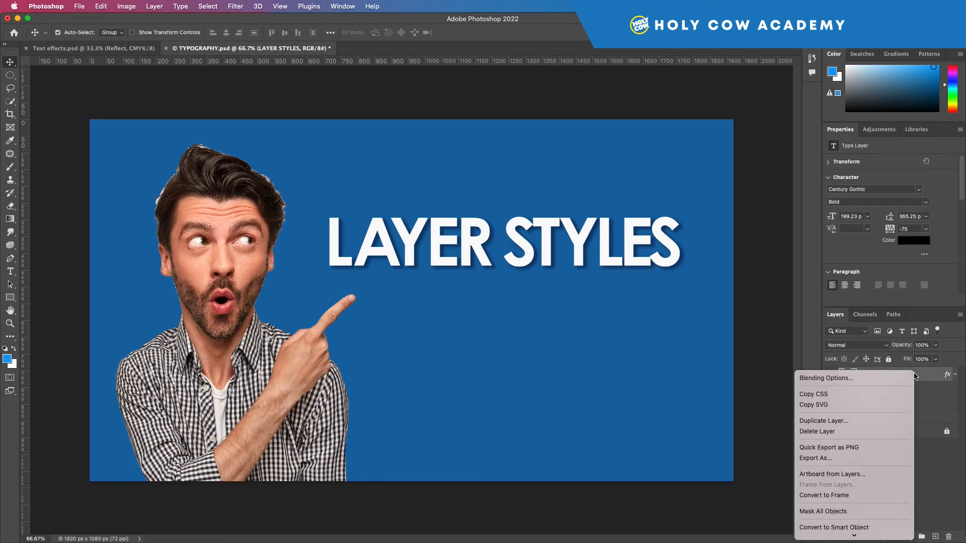
{"action": "left_click", "coordinate": [934, 417]}
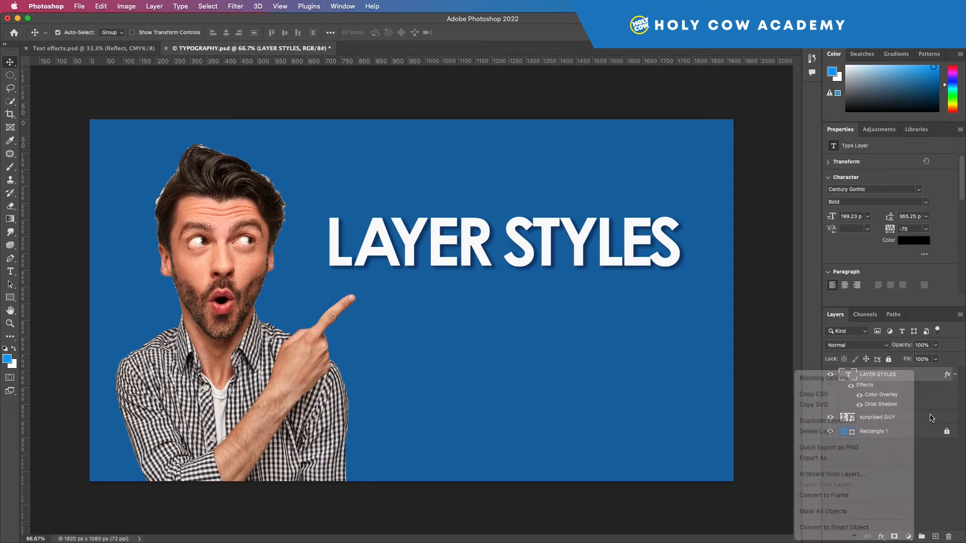
{"action": "right_click", "coordinate": [915, 376]}
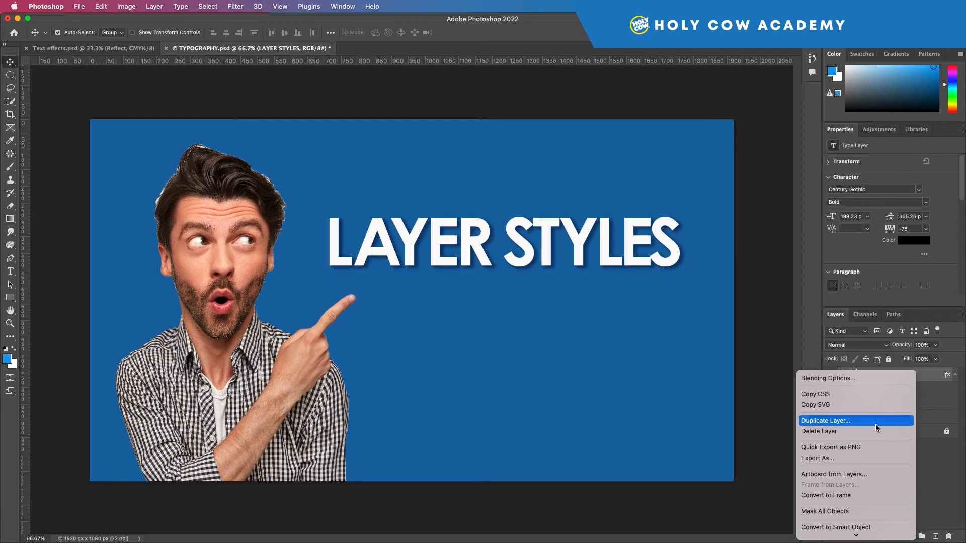
{"action": "scroll", "coordinate": [876, 422], "scroll_direction": "down", "scroll_amount": 5}
{"action": "scroll", "coordinate": [875, 421], "scroll_direction": "down", "scroll_amount": 6}
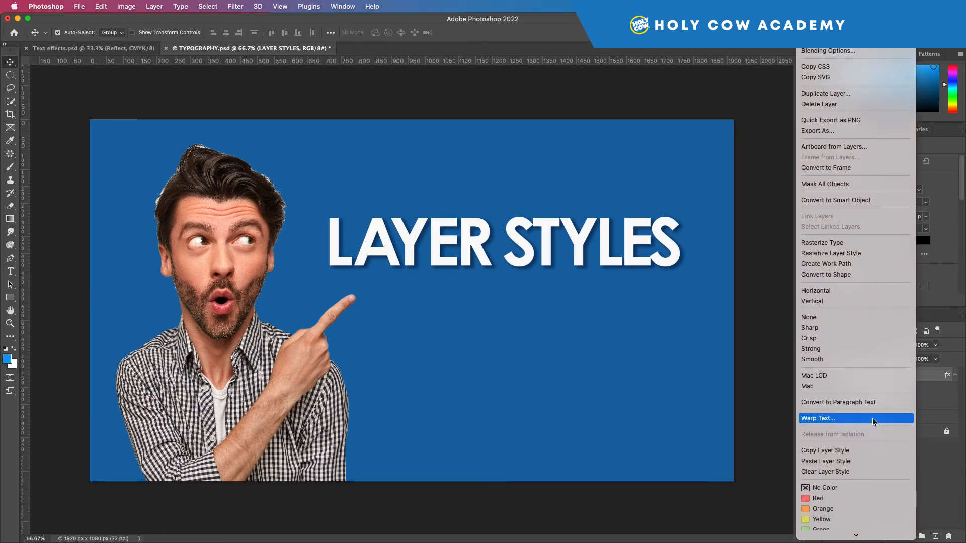
{"action": "left_click", "coordinate": [842, 444]}
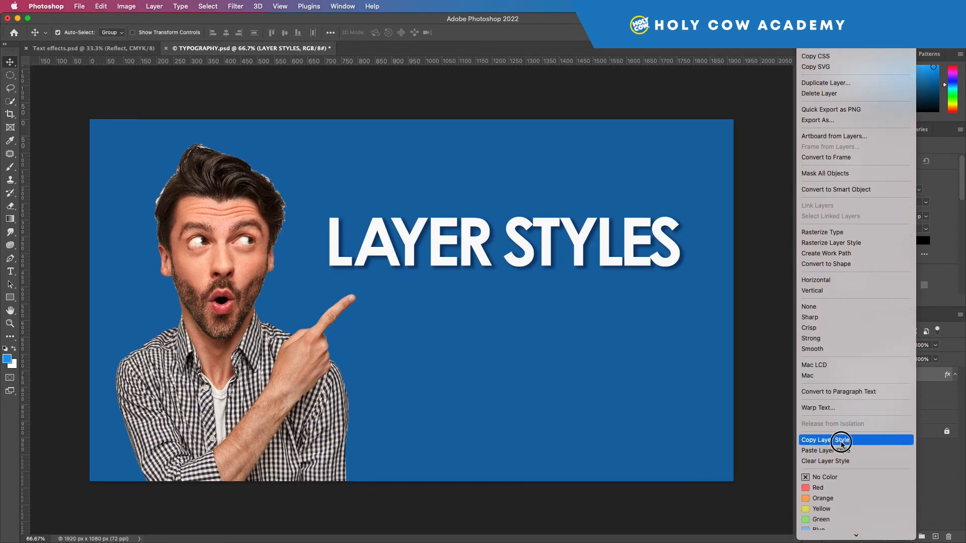
- Paste the copied layer style onto the surprised GUY layer
{"action": "double_click", "coordinate": [918, 417]}
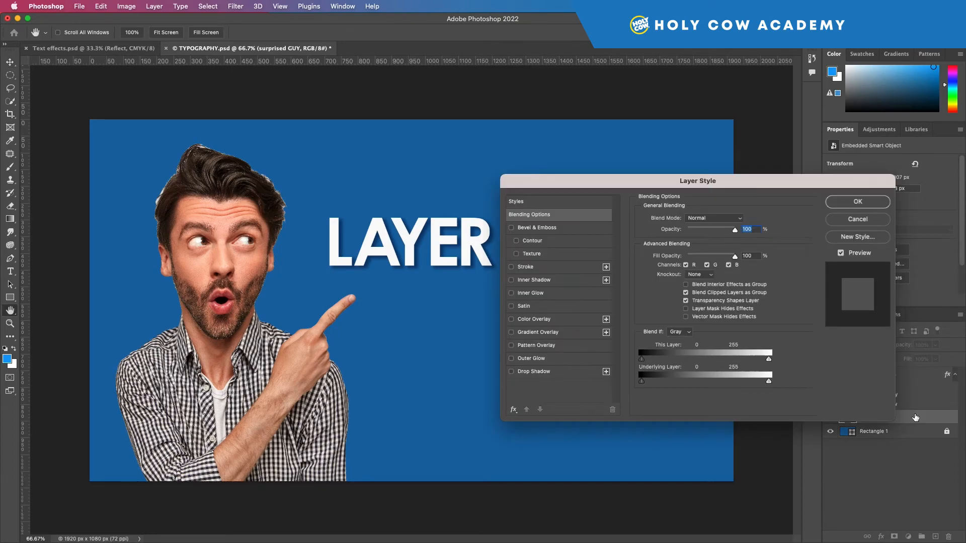
{"action": "left_click", "coordinate": [865, 223]}
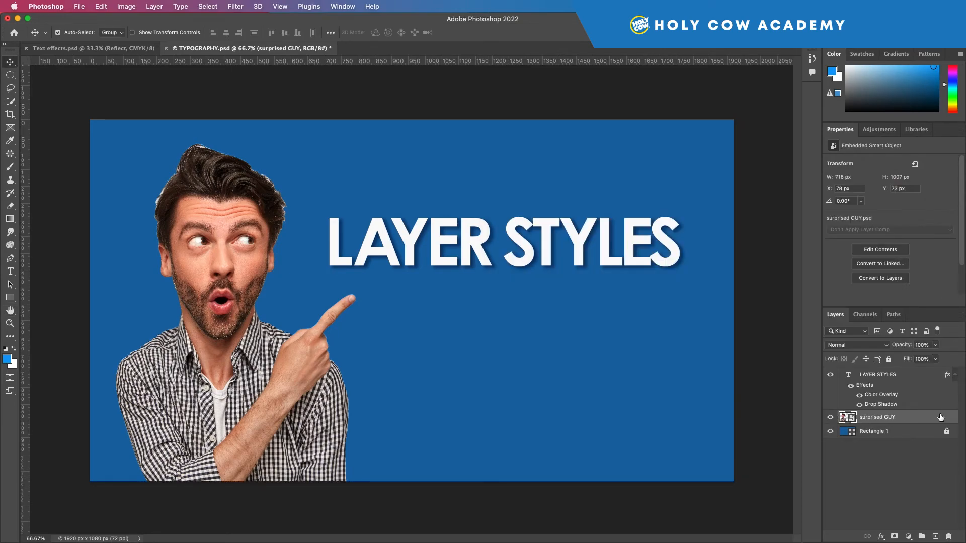
{"action": "right_click", "coordinate": [918, 414]}
{"action": "scroll", "coordinate": [870, 444], "scroll_direction": "down", "scroll_amount": 5}
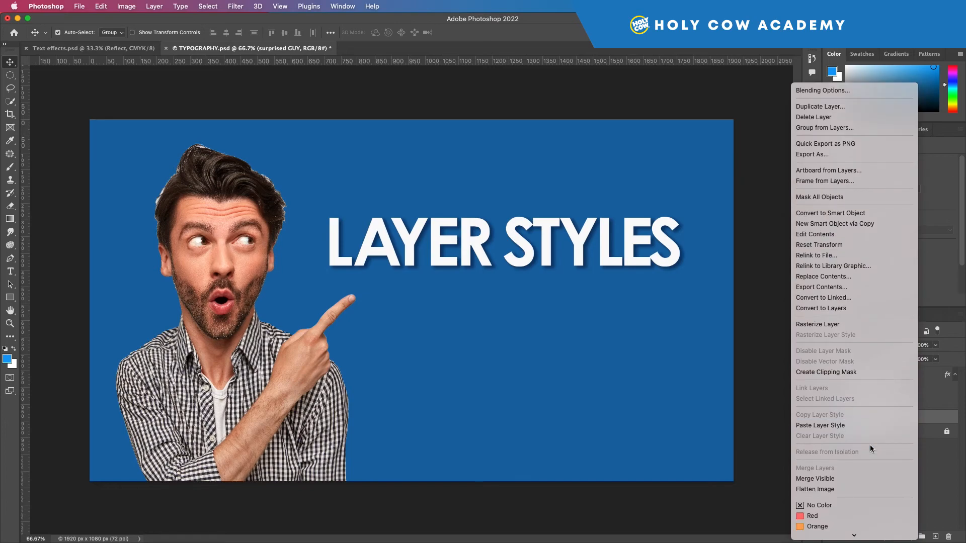
{"action": "left_click", "coordinate": [840, 395]}
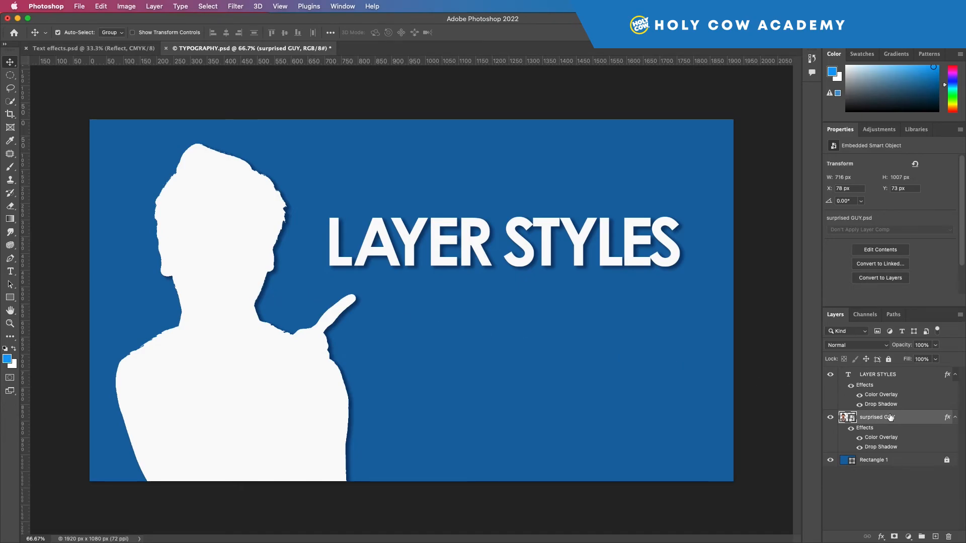
- Set the surprised GUY layer's white Color Overlay to Soft Light at 48% opacity and enable a white Stroke
{"action": "double_click", "coordinate": [926, 419]}
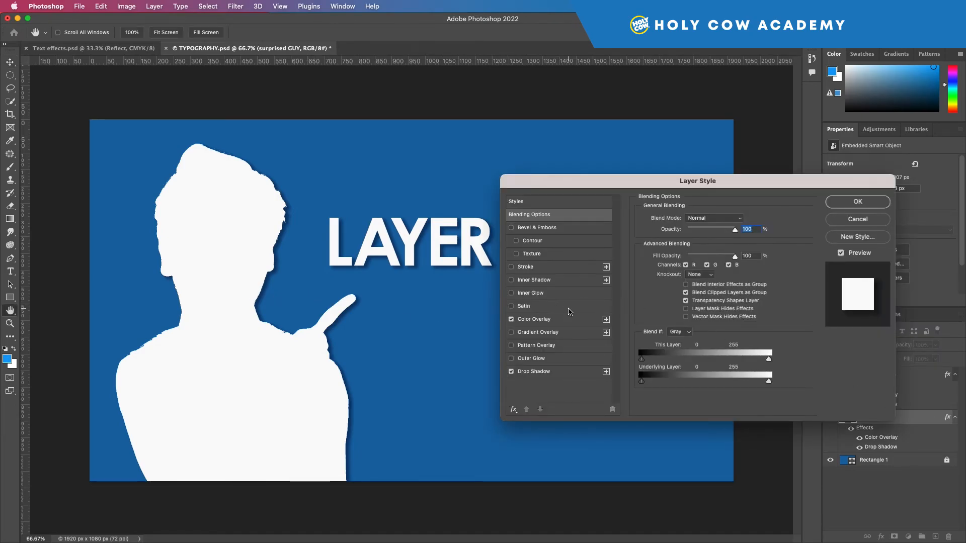
{"action": "left_click", "coordinate": [534, 319]}
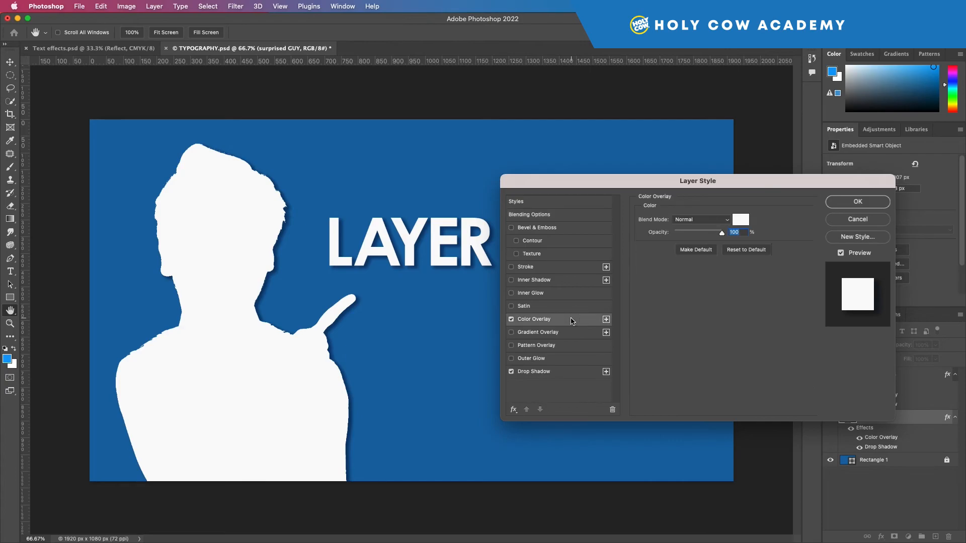
{"action": "left_click_drag", "start_coordinate": [719, 232], "coordinate": [689, 235]}
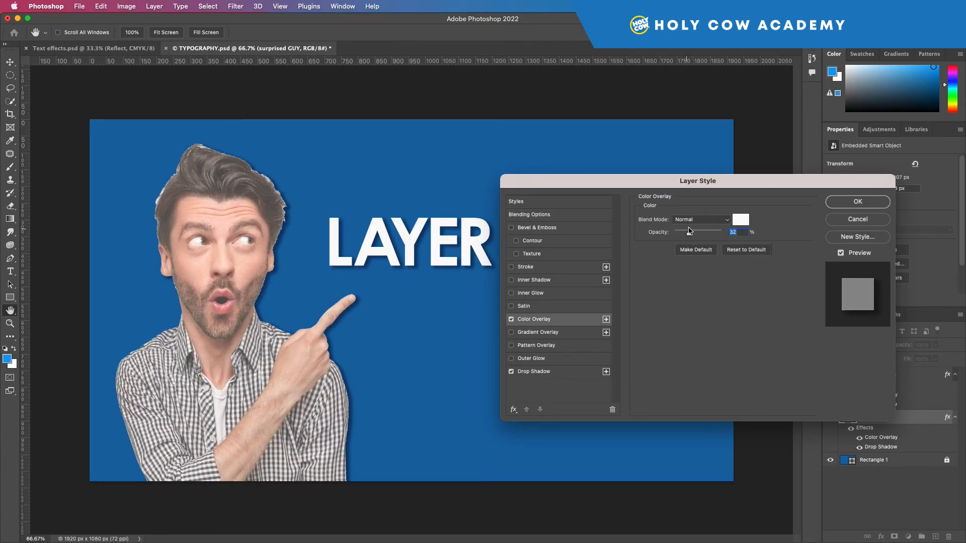
{"action": "left_click", "coordinate": [718, 220]}
{"action": "left_click", "coordinate": [694, 360]}
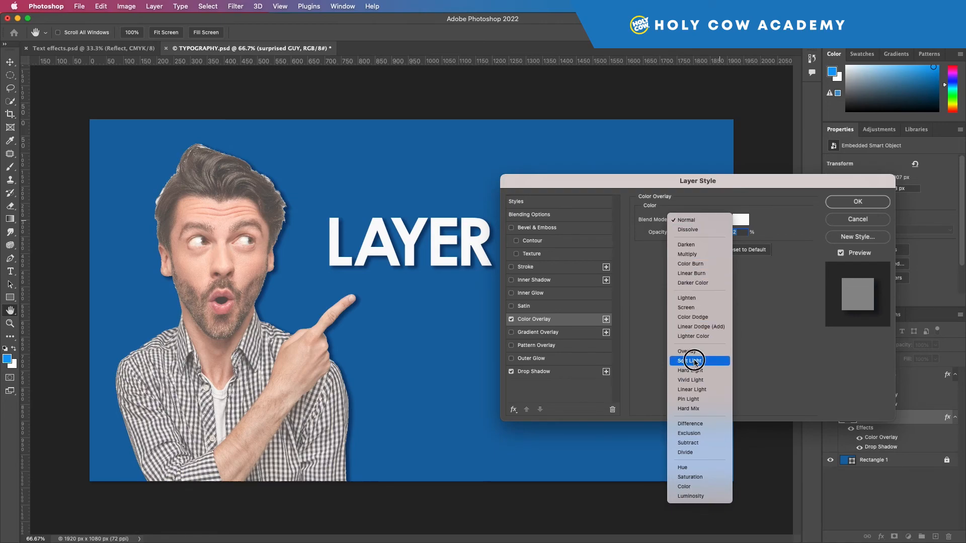
{"action": "left_click_drag", "start_coordinate": [692, 232], "coordinate": [698, 234]}
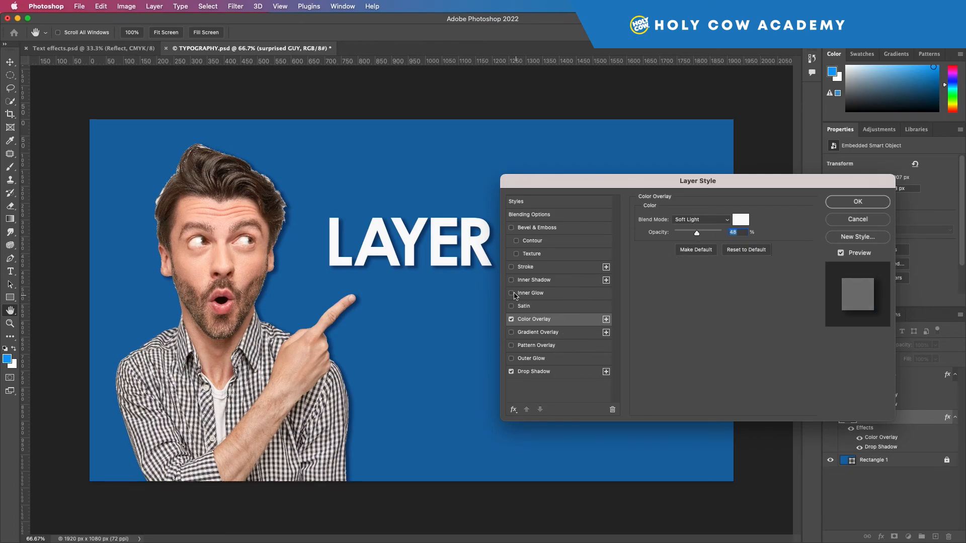
{"action": "left_click", "coordinate": [511, 267]}
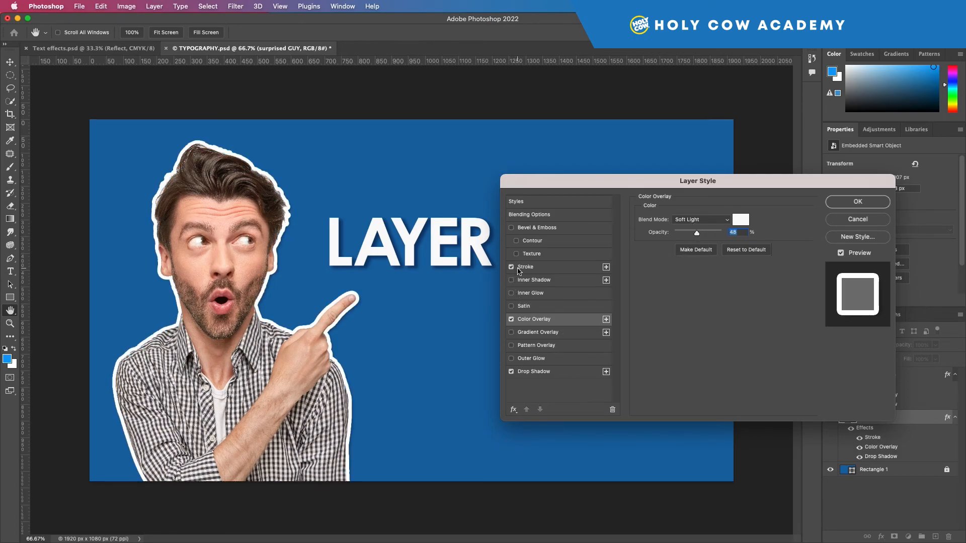
- Lengthen the surprised GUY layer's drop shadow distance, adjust the shadow's opacity and accept the layer style
{"action": "left_click", "coordinate": [546, 374]}
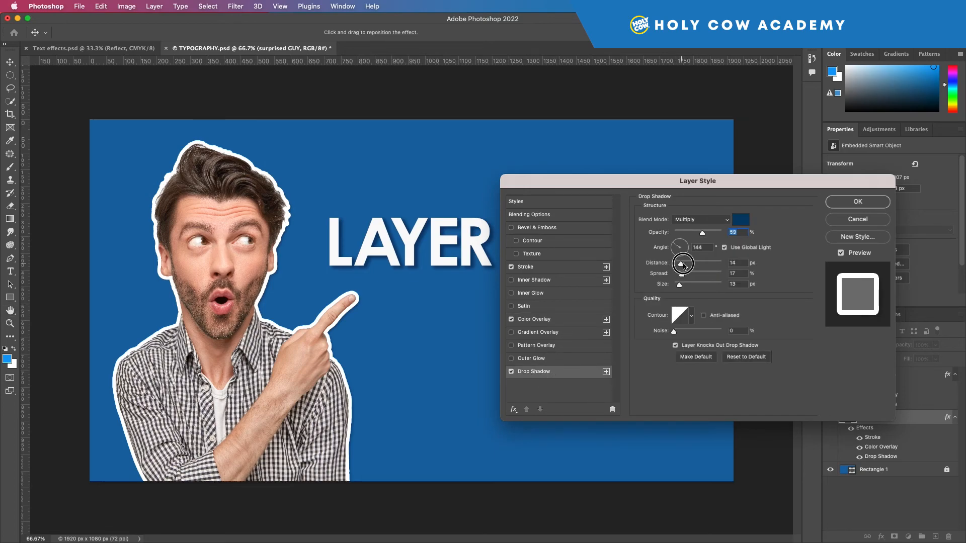
{"action": "left_click_drag", "start_coordinate": [684, 265], "coordinate": [689, 266]}
{"action": "left_click_drag", "start_coordinate": [708, 234], "coordinate": [699, 236]}
{"action": "left_click", "coordinate": [876, 198]}
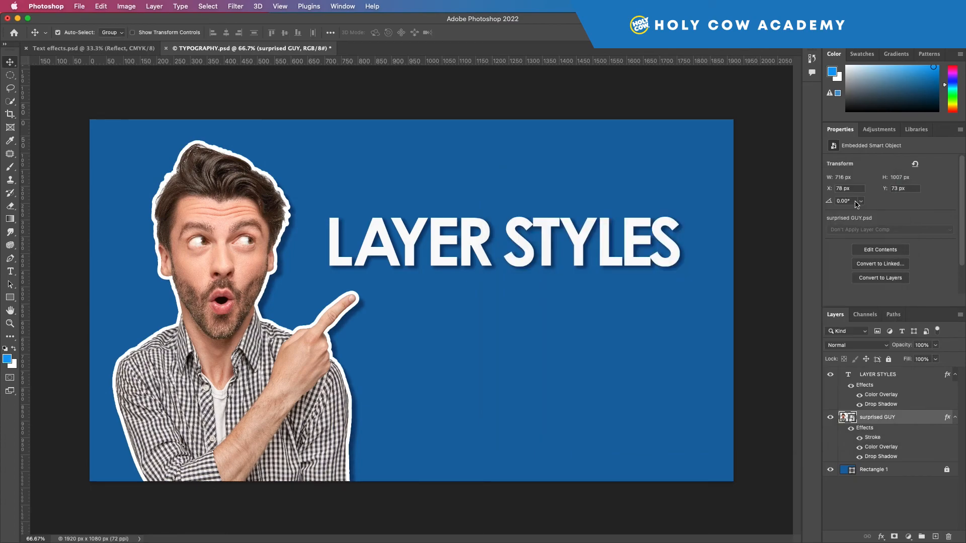